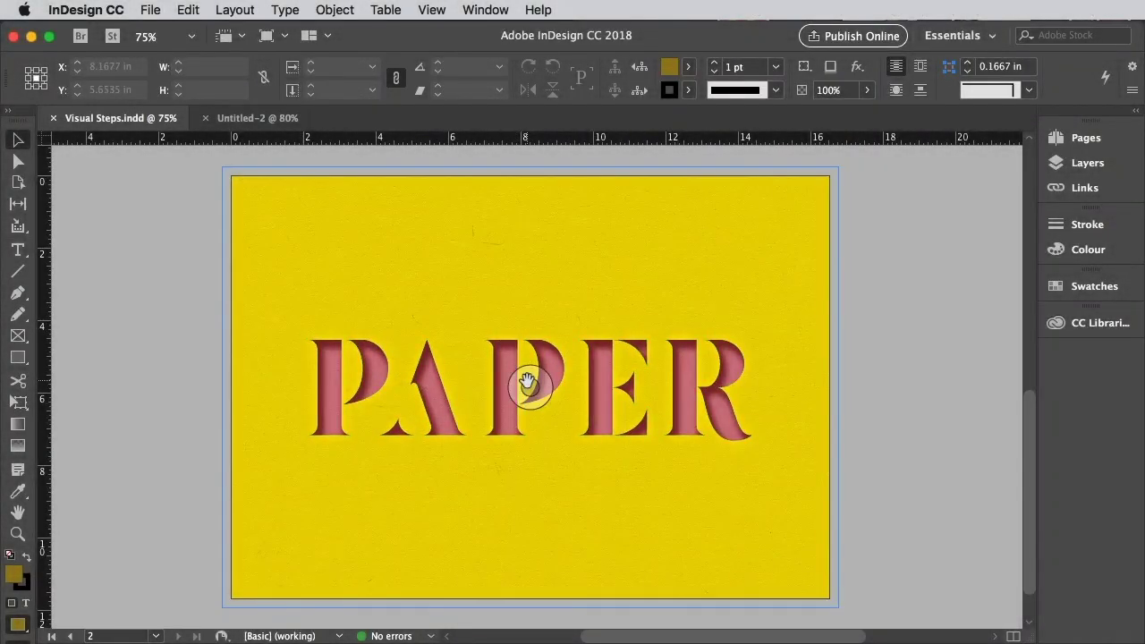
Switch to the blank Untitled-2 document and keep its A3 page size
left_click(880, 382)
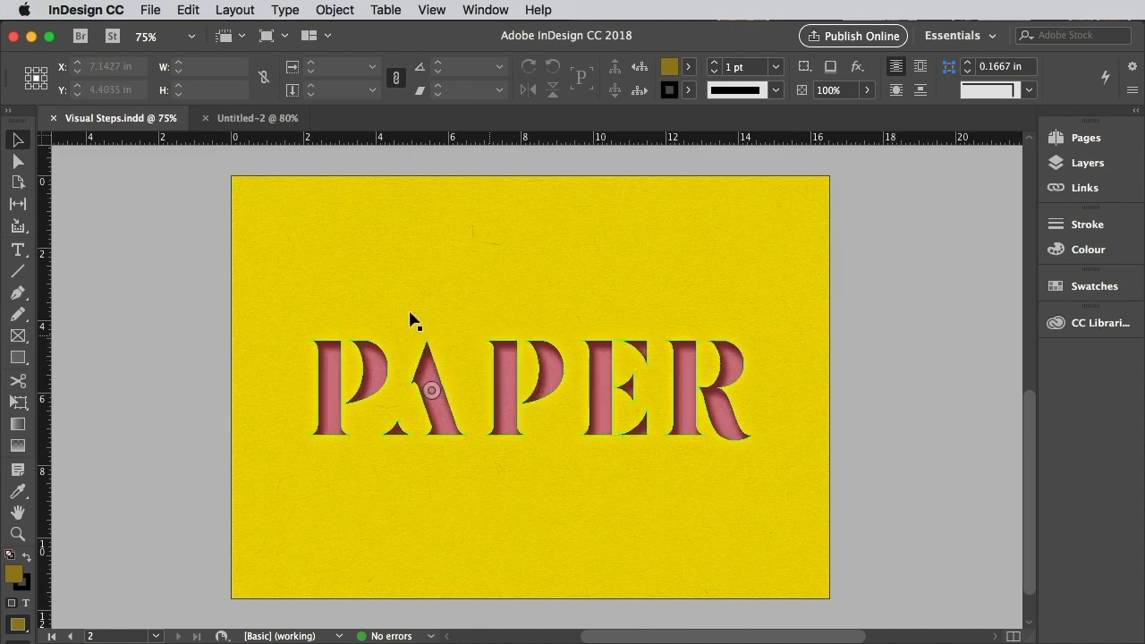
left_click(263, 118)
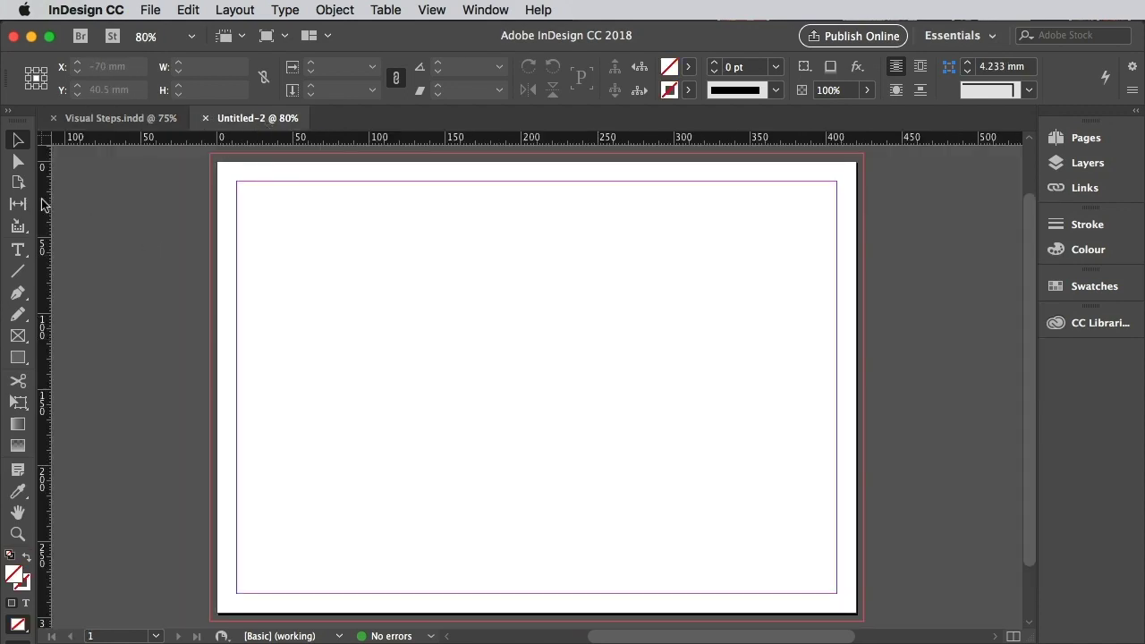
left_click(18, 182)
left_click(352, 72)
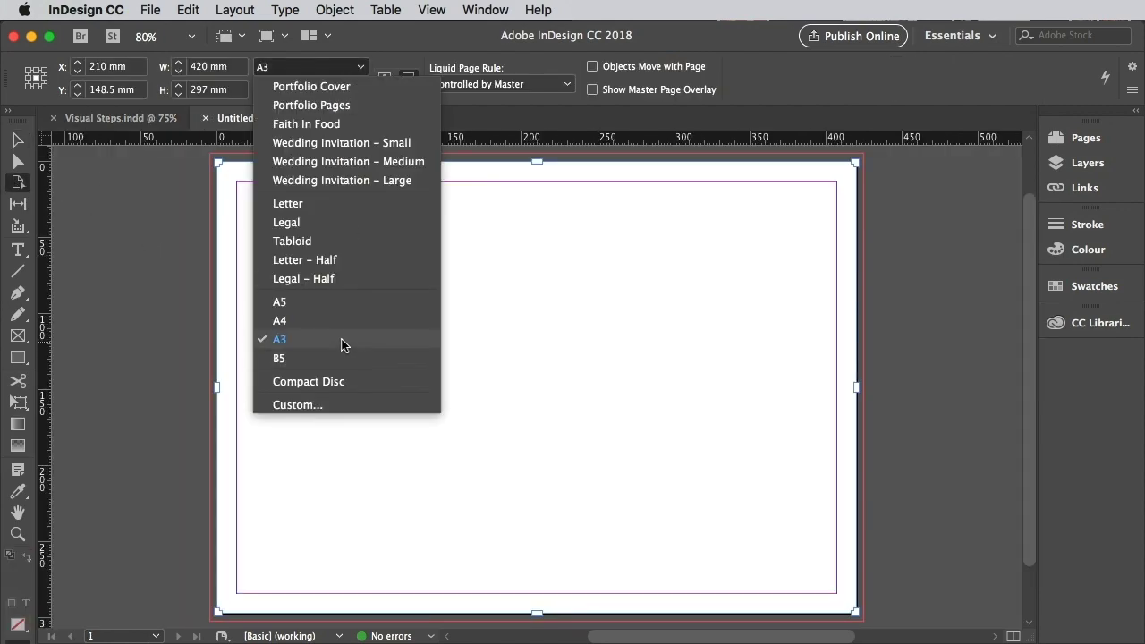
left_click(166, 175)
left_click(18, 139)
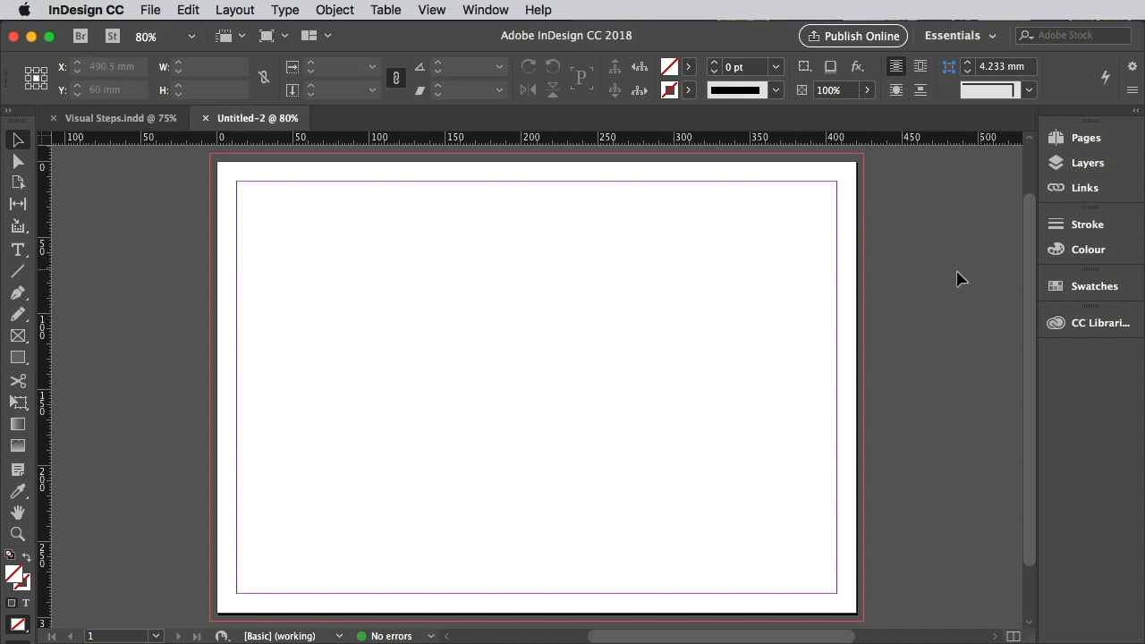
Float the Layers panel and rename Layer 1 to Background
left_click(1086, 165)
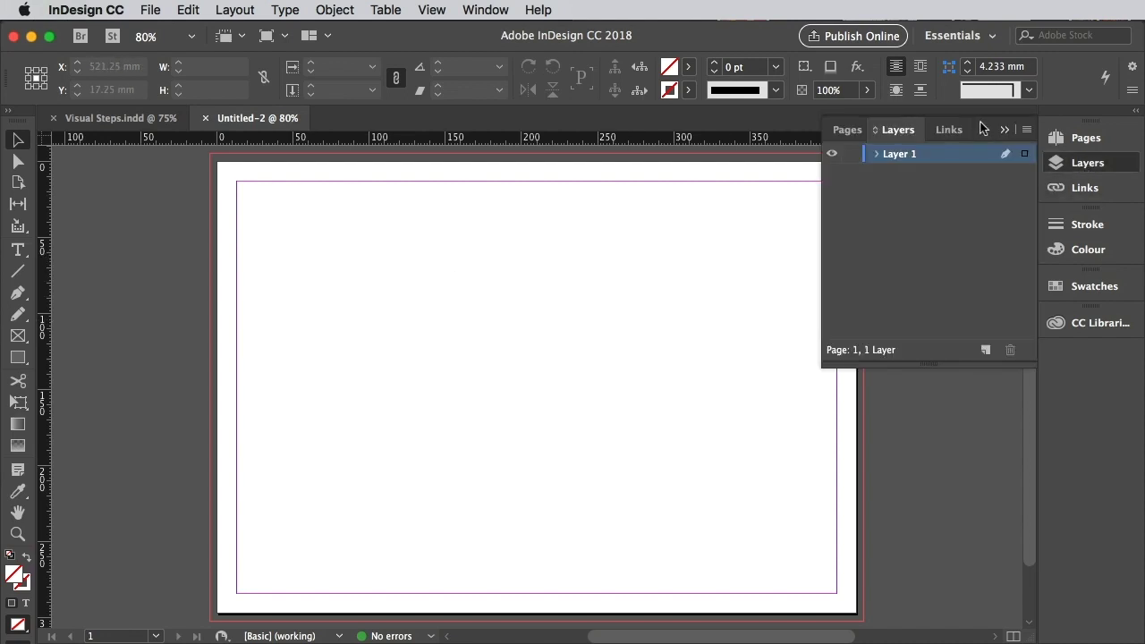
left_click_drag(984, 127, 812, 269)
double_click(739, 281)
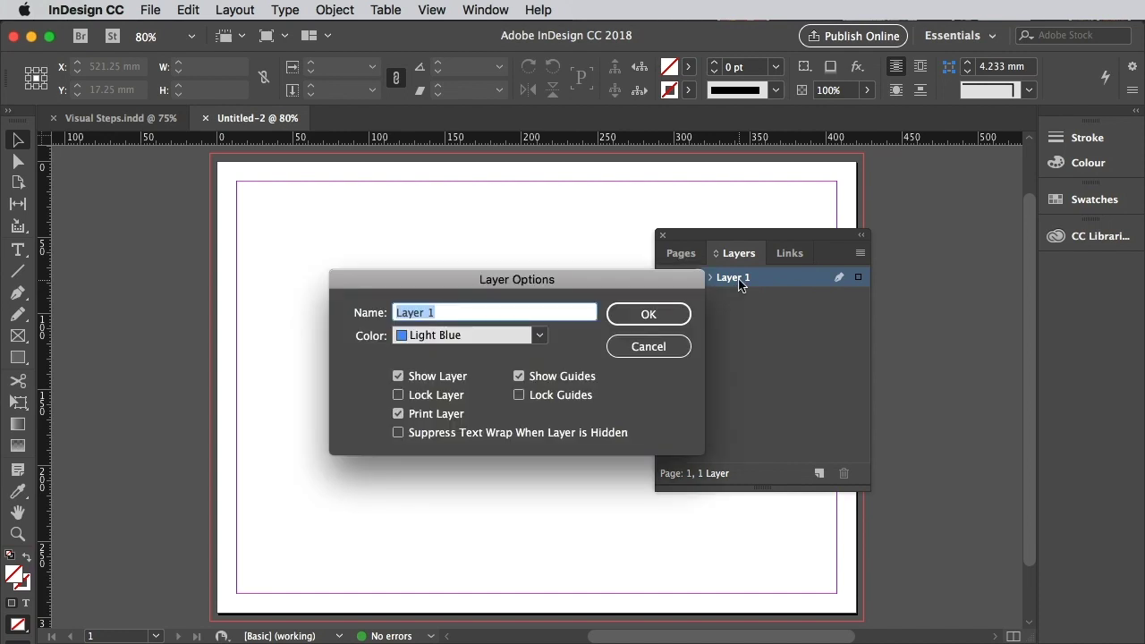
type("Background")
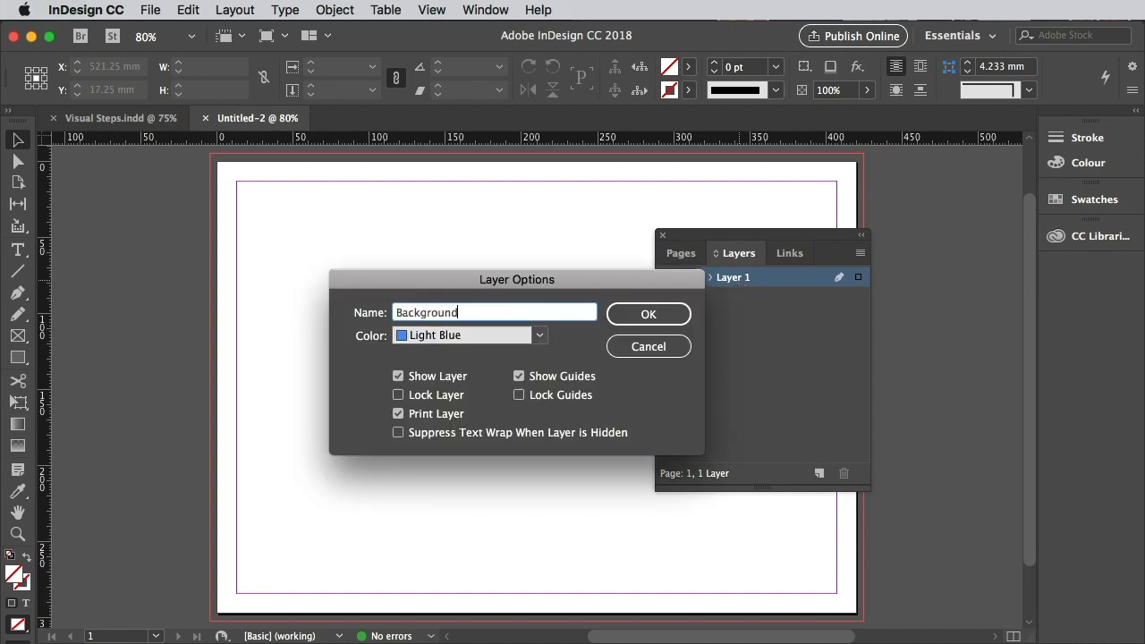
left_click(649, 318)
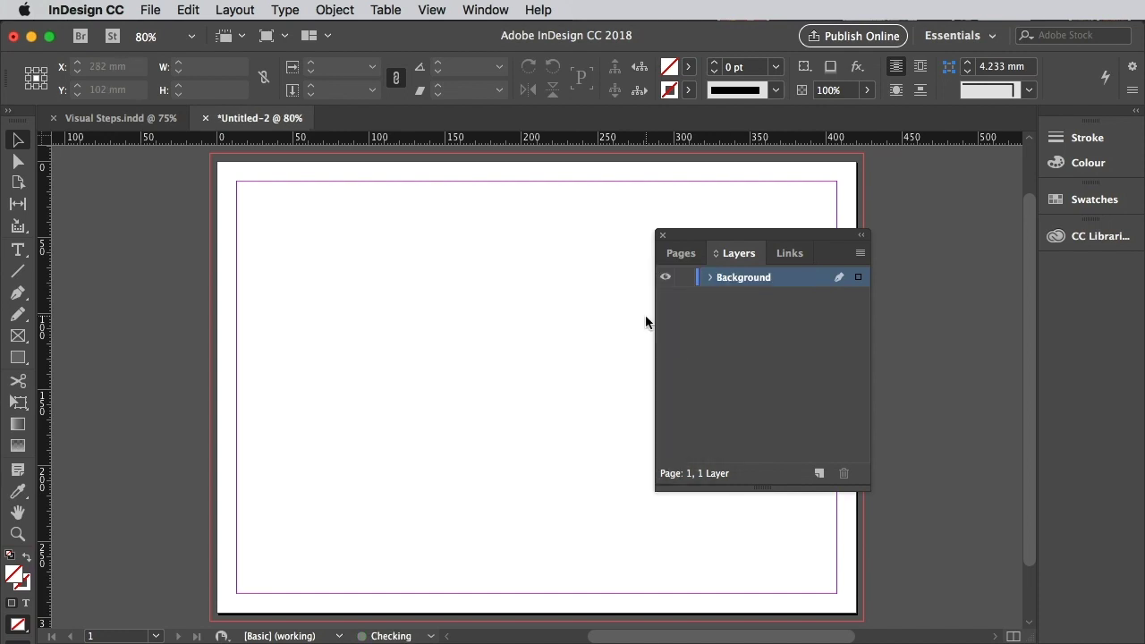
Add two new layers named Pink Text and Text Texture
left_click(819, 475)
double_click(738, 278)
type("P")
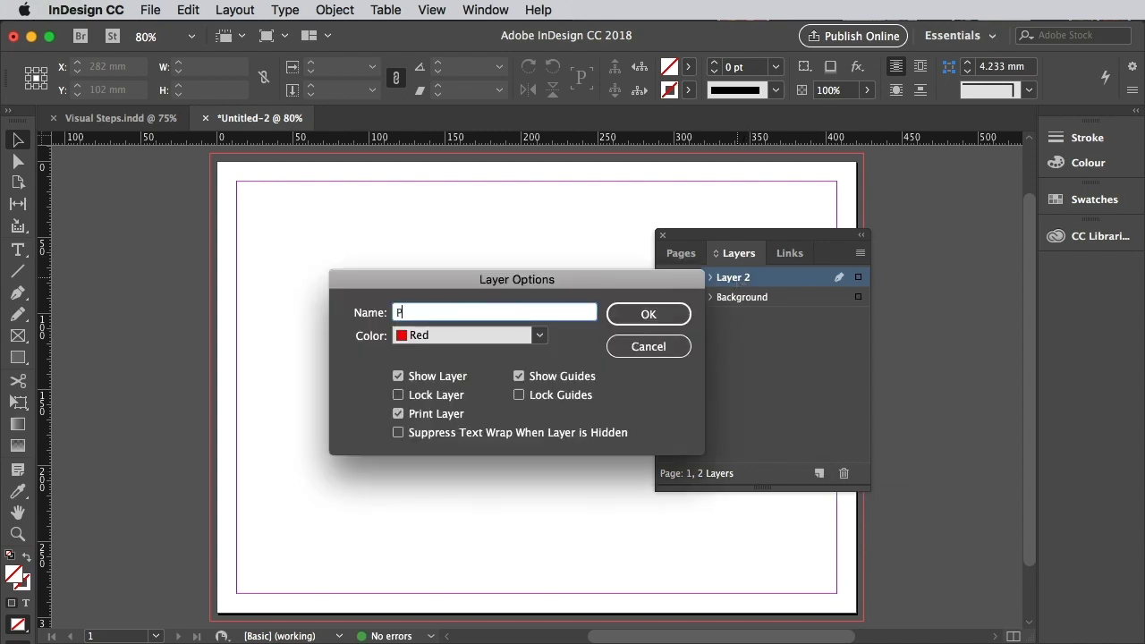
type("ink Text")
left_click(667, 319)
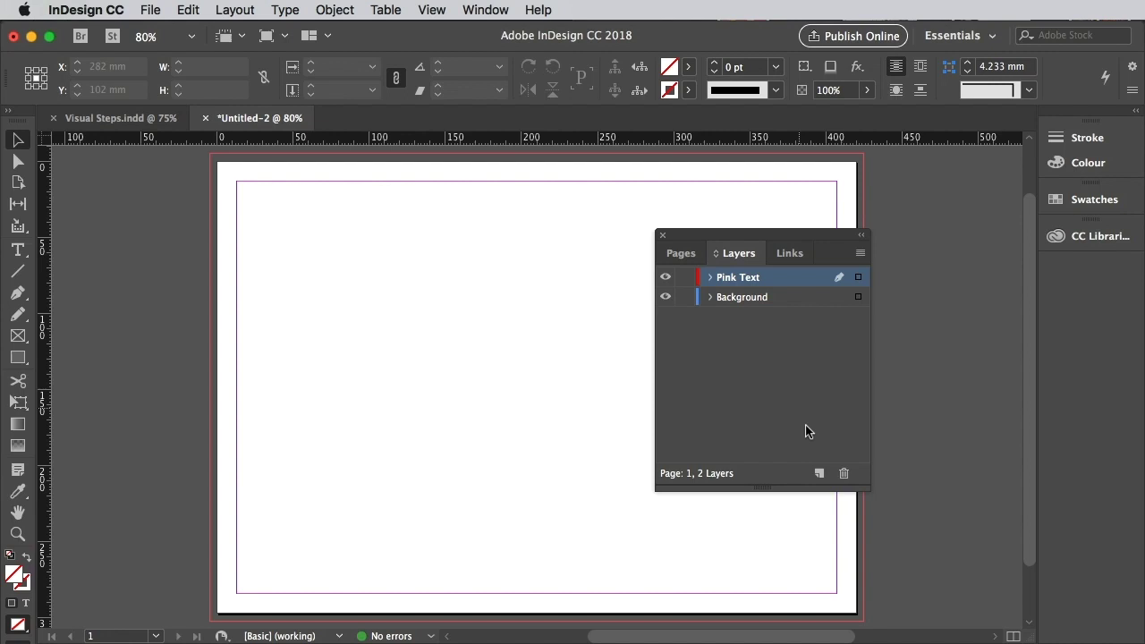
left_click(819, 473)
double_click(729, 278)
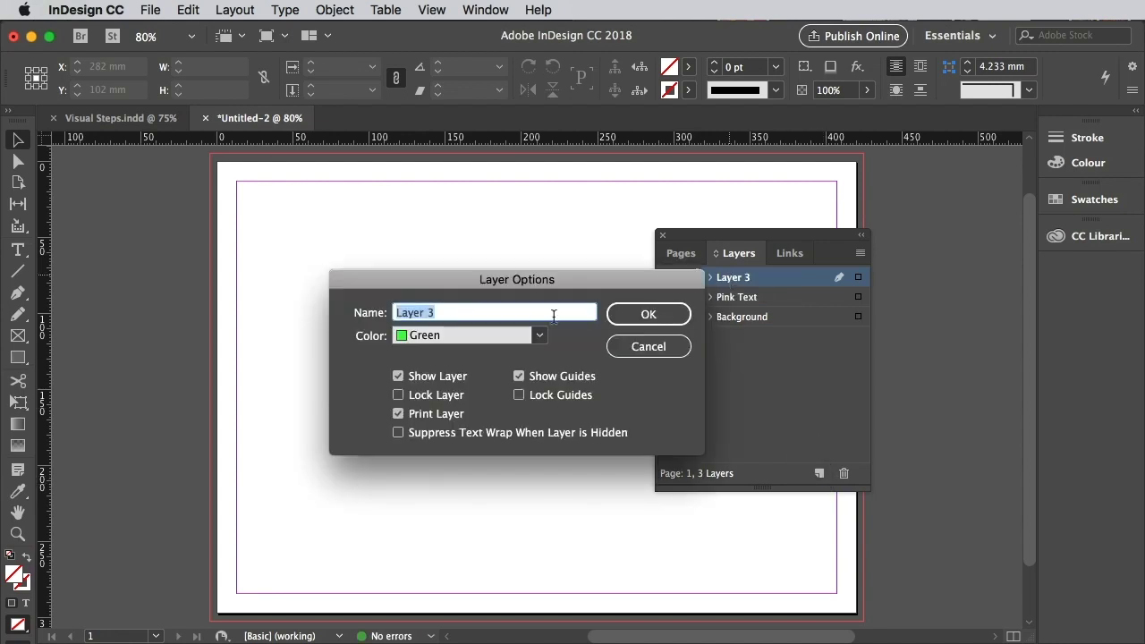
type("Text Texture")
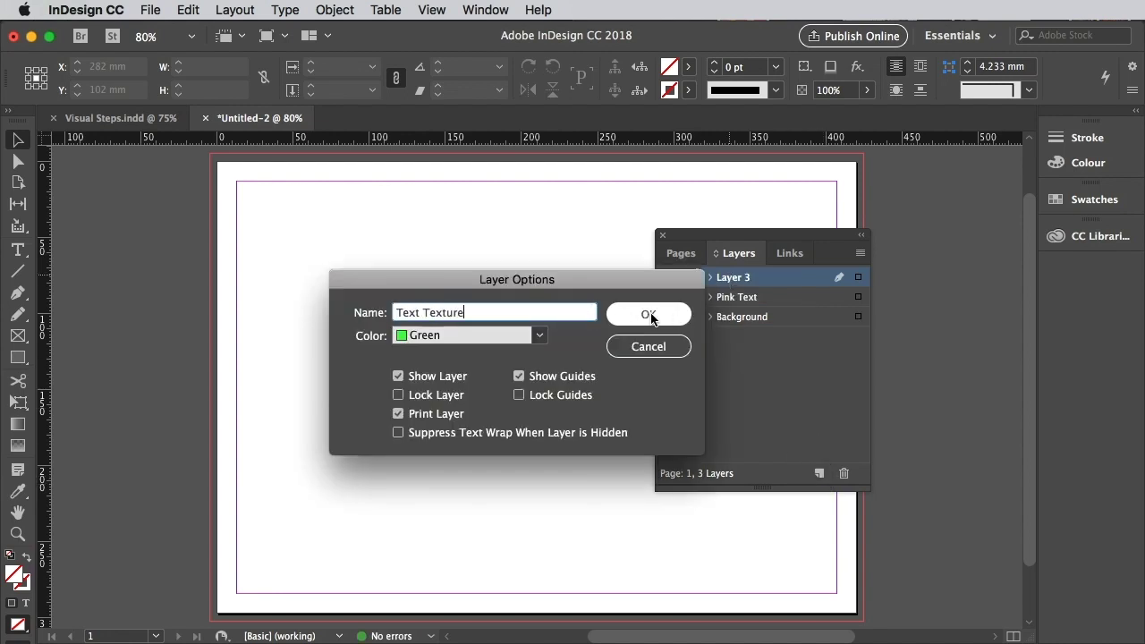
left_click(647, 315)
Lock Text Texture and Pink Text, leaving Background as the active layer
left_click(686, 277)
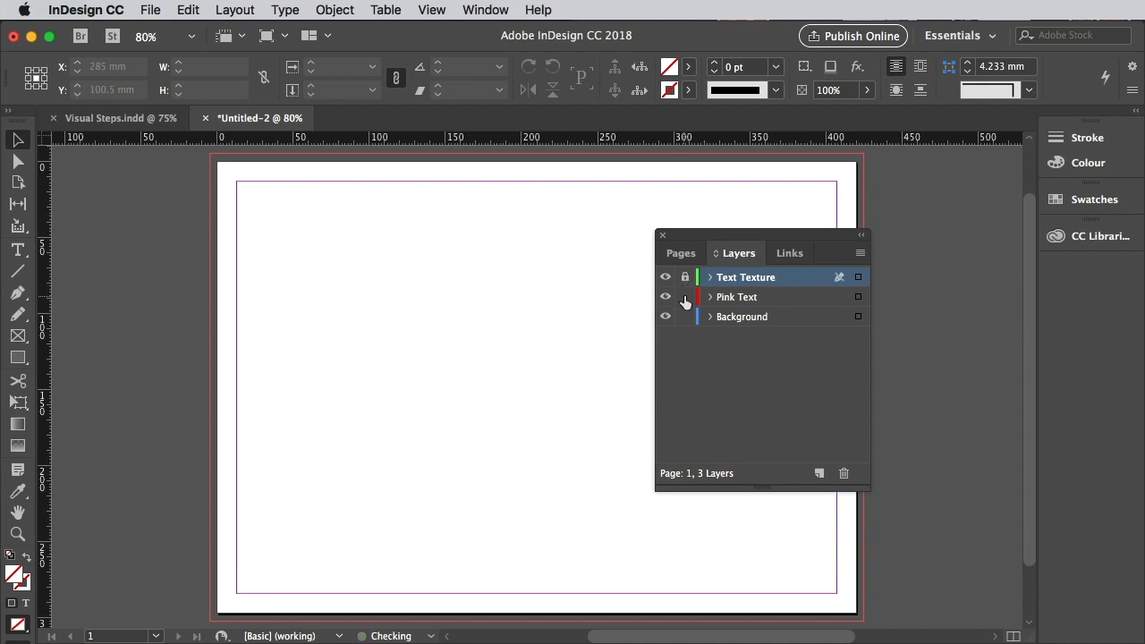
left_click(686, 297)
left_click(736, 317)
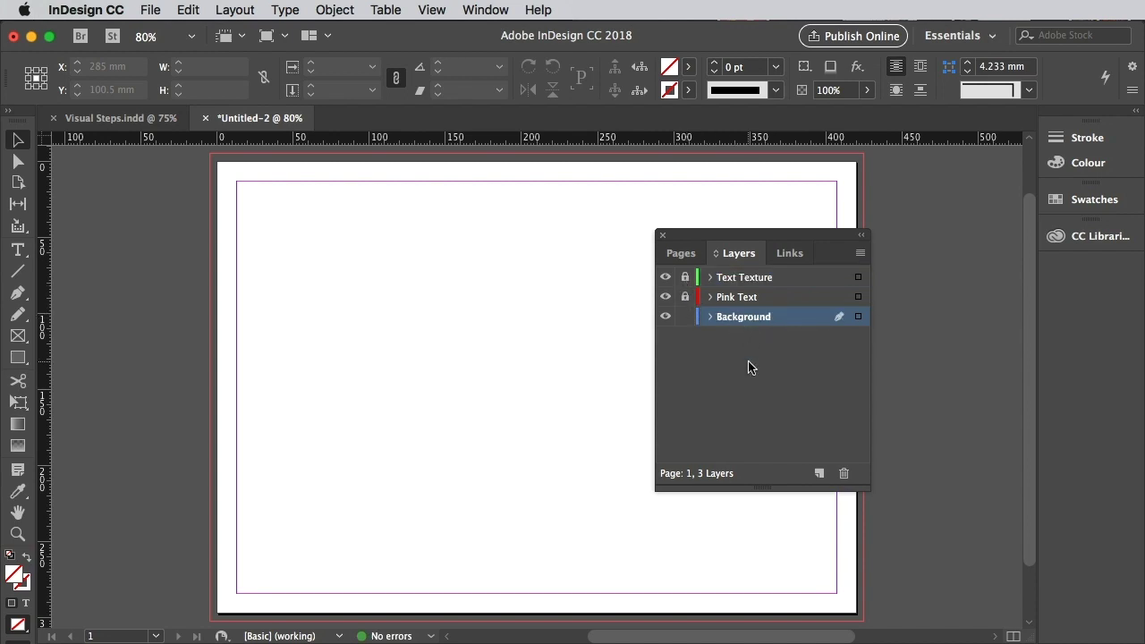
Float the Swatches panel and create a custom CMYK swatch named Rose
left_click_drag(853, 248, 973, 262)
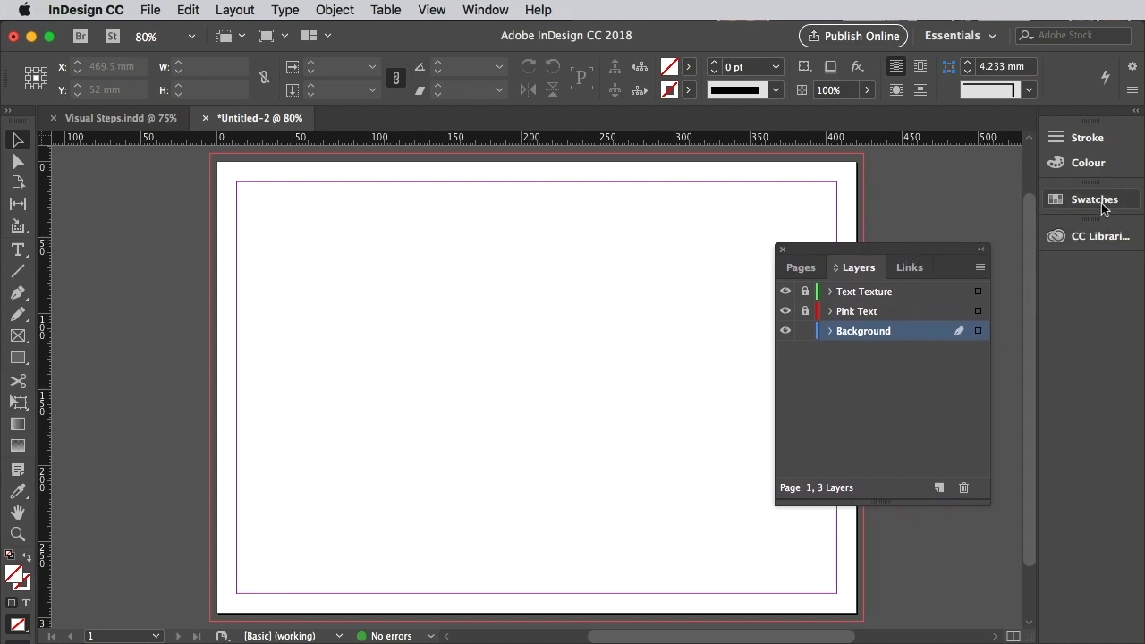
left_click(1101, 205)
left_click_drag(948, 199, 435, 194)
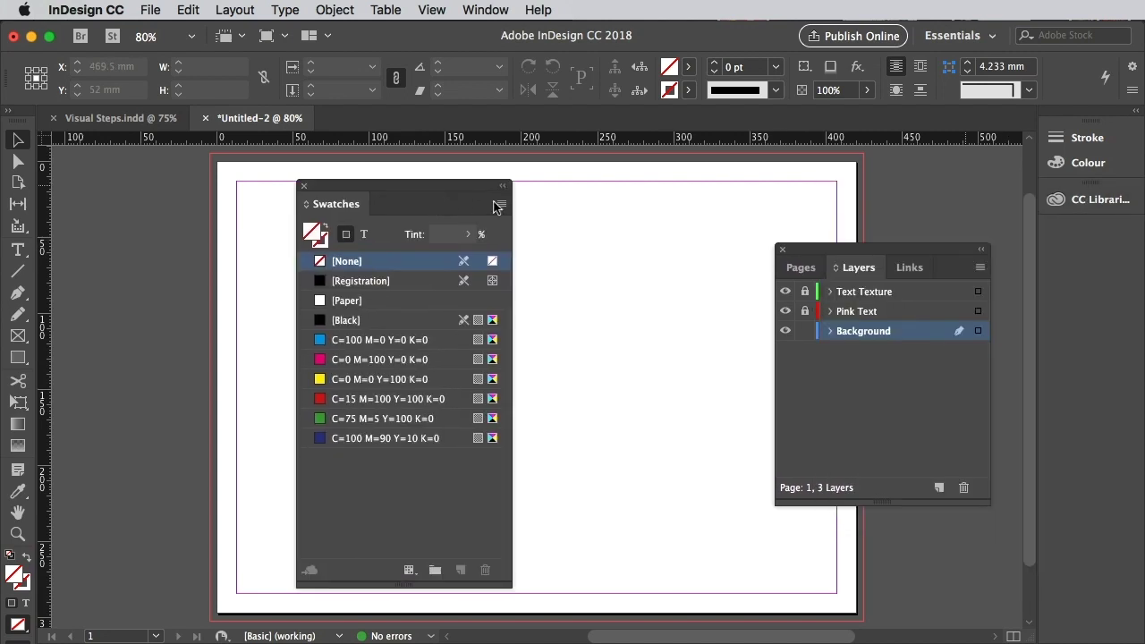
left_click(501, 204)
left_click(596, 165)
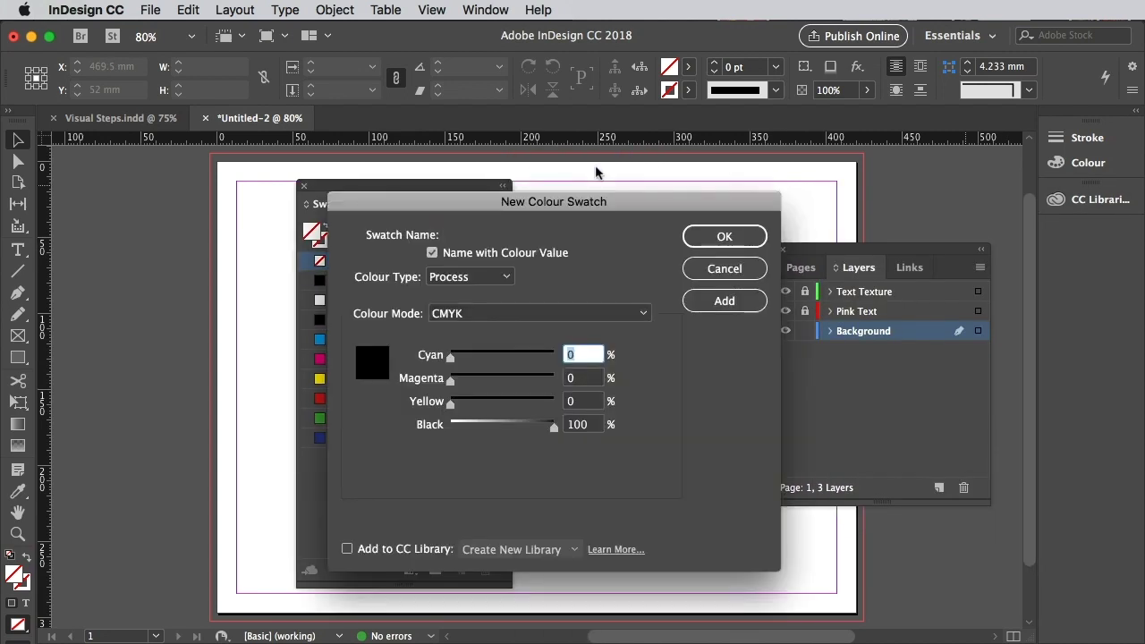
left_click(425, 248)
type("Rose")
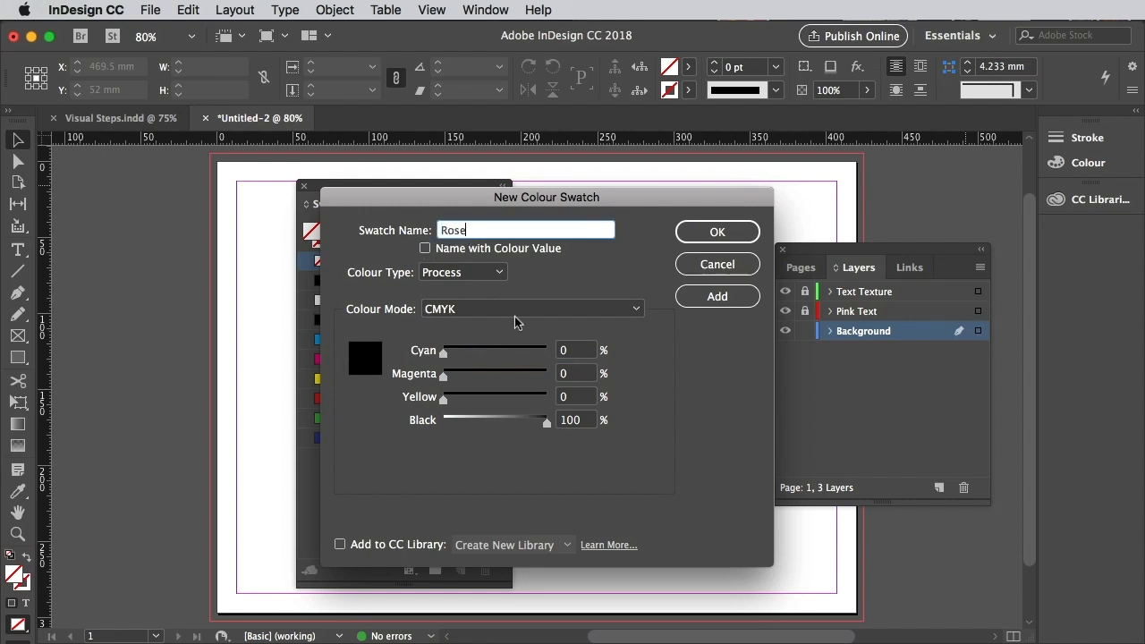
left_click(578, 350)
type("11")
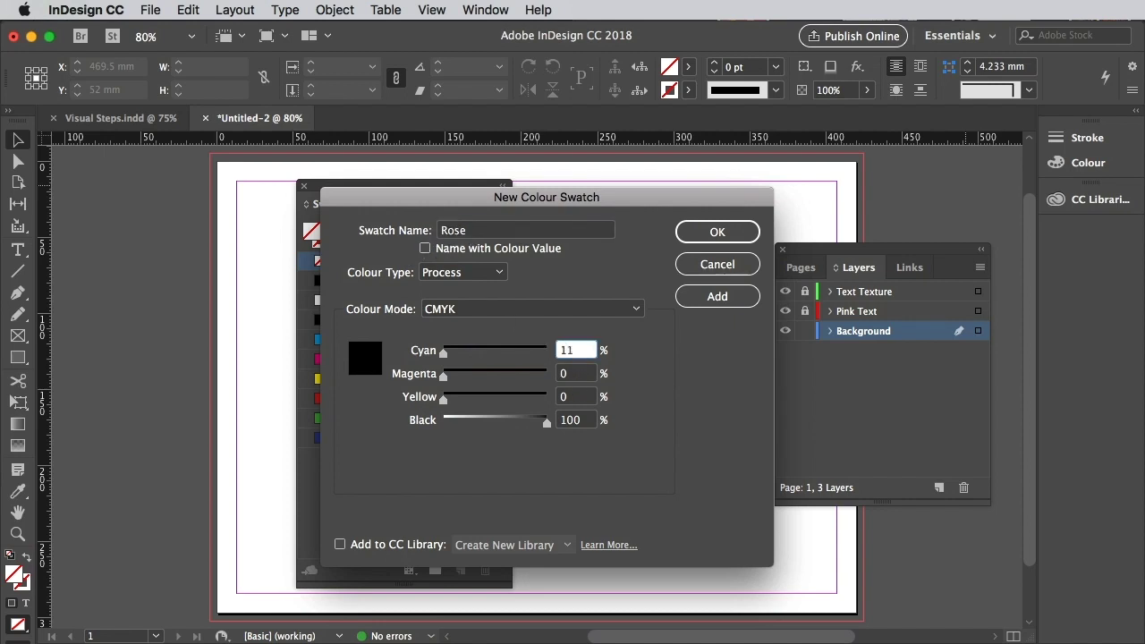
key("Tab")
key("Tab")
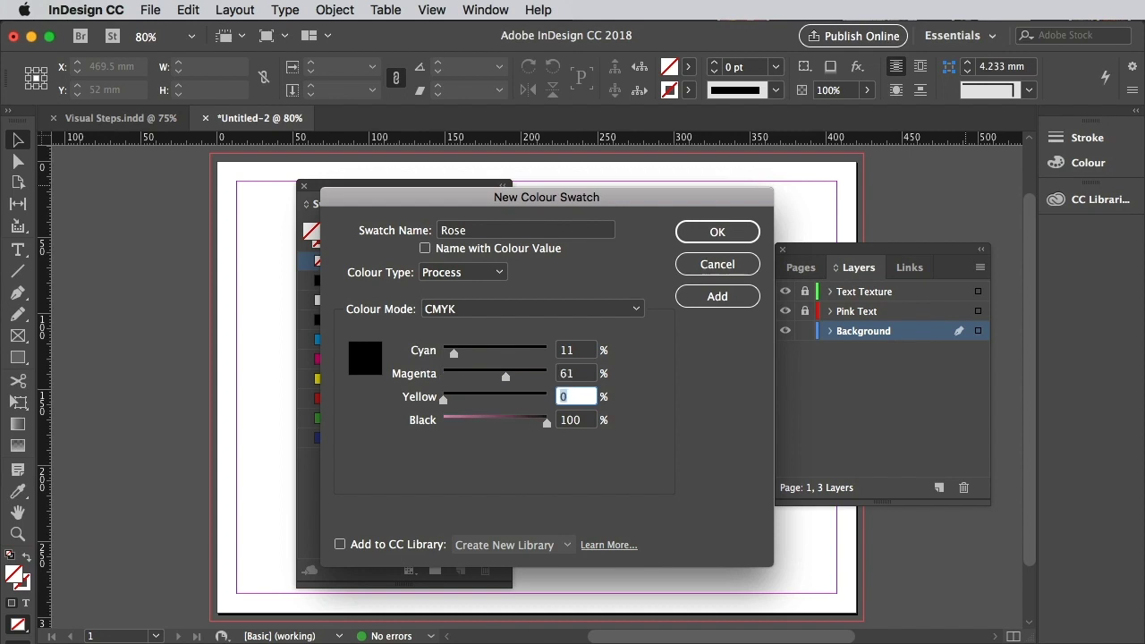
key("Tab")
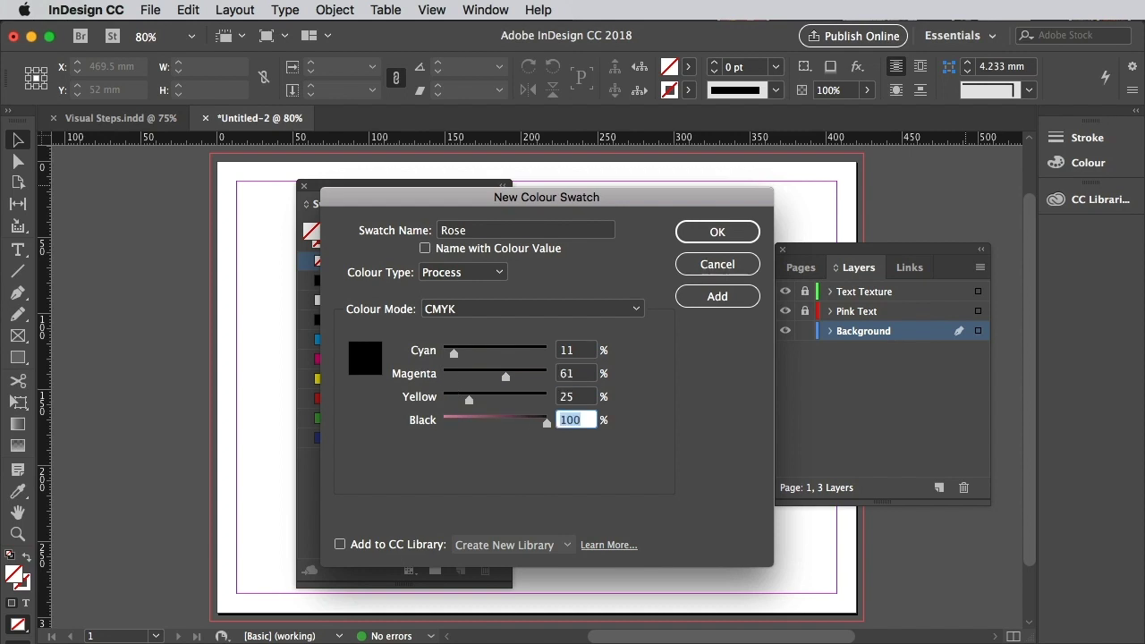
type("1")
left_click(588, 398)
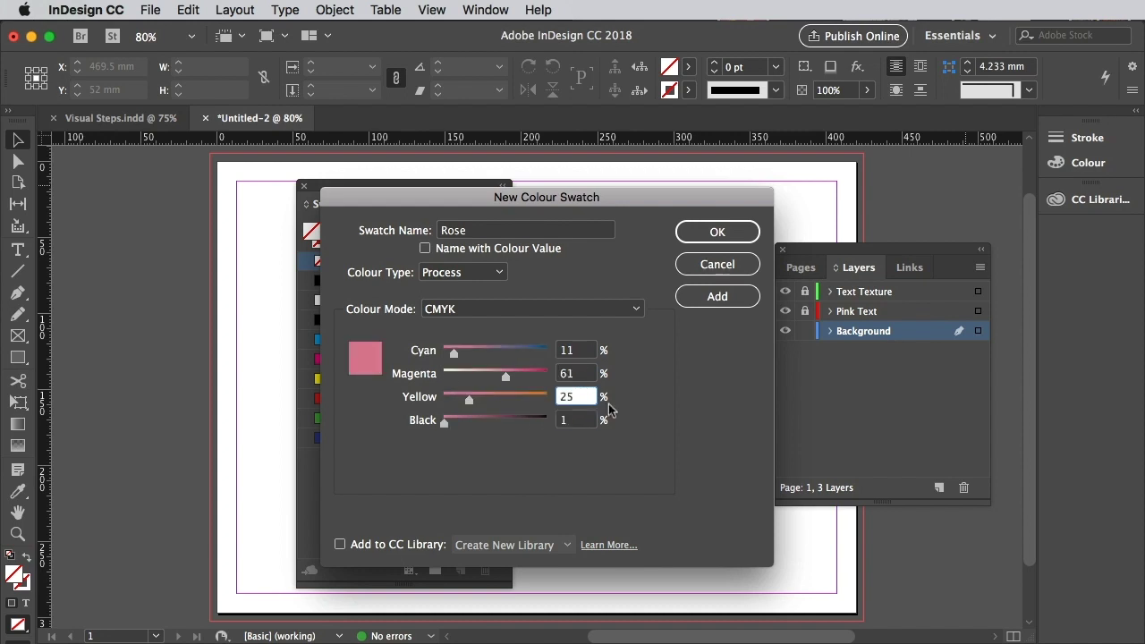
left_click(728, 303)
left_click(732, 236)
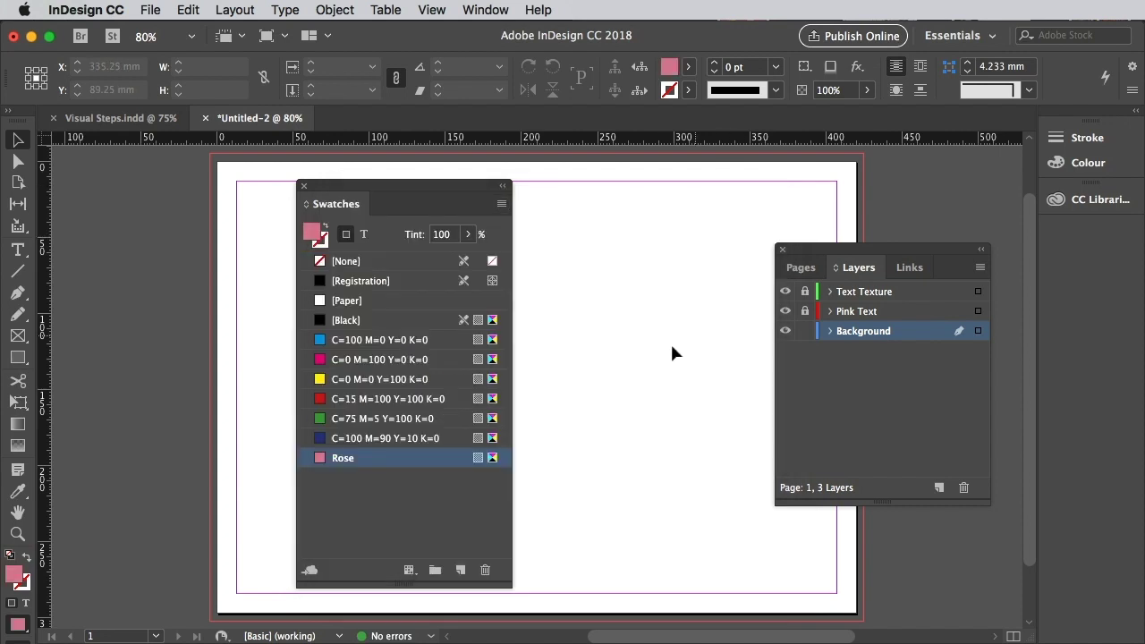
Add a Lemon swatch with C5 M6 Y100 K0
left_click(502, 203)
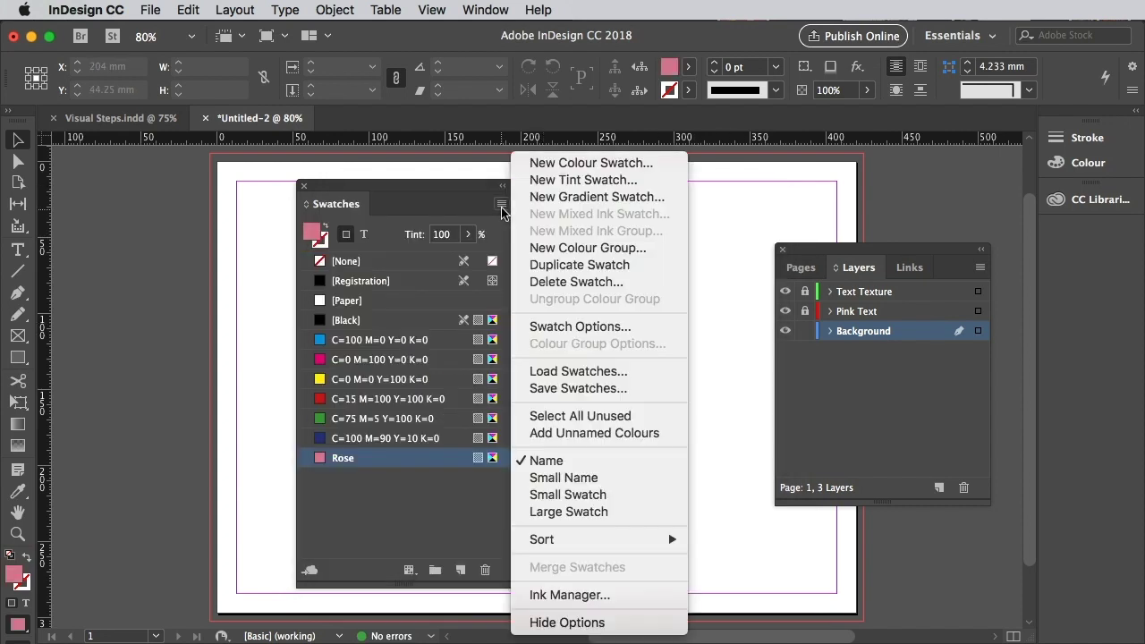
left_click(581, 164)
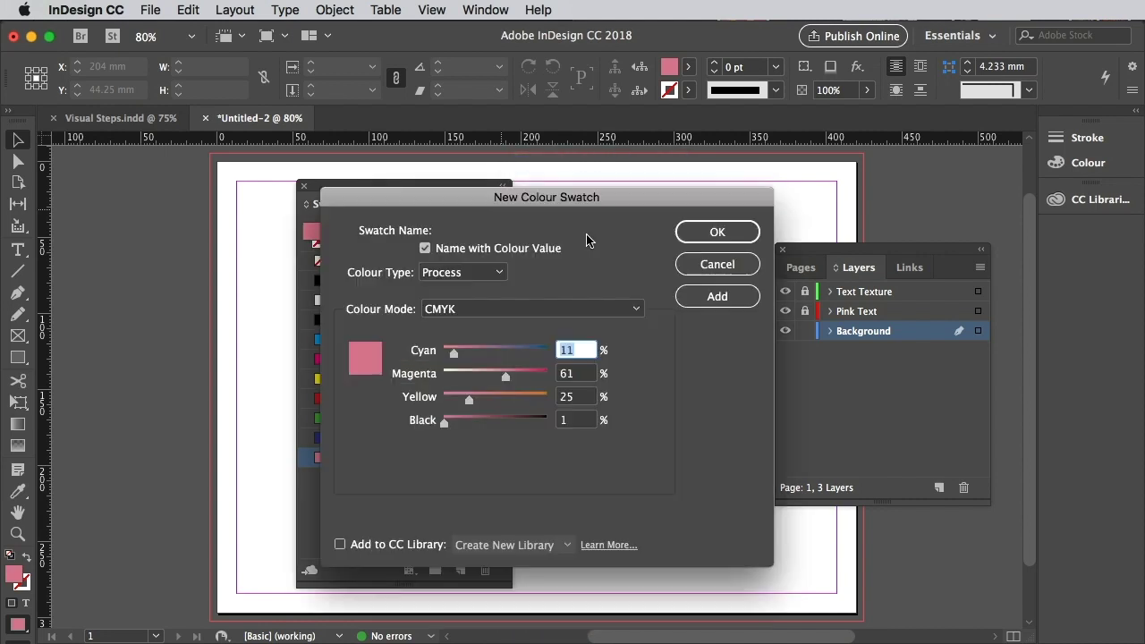
left_click(427, 251)
type("Lemon")
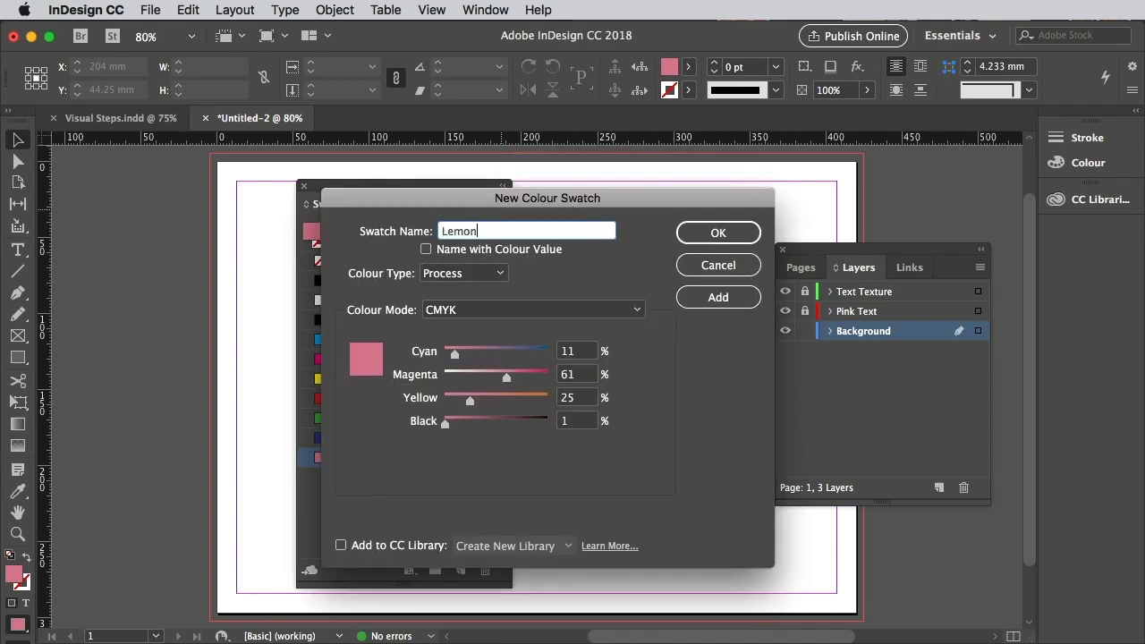
double_click(573, 354)
type("5")
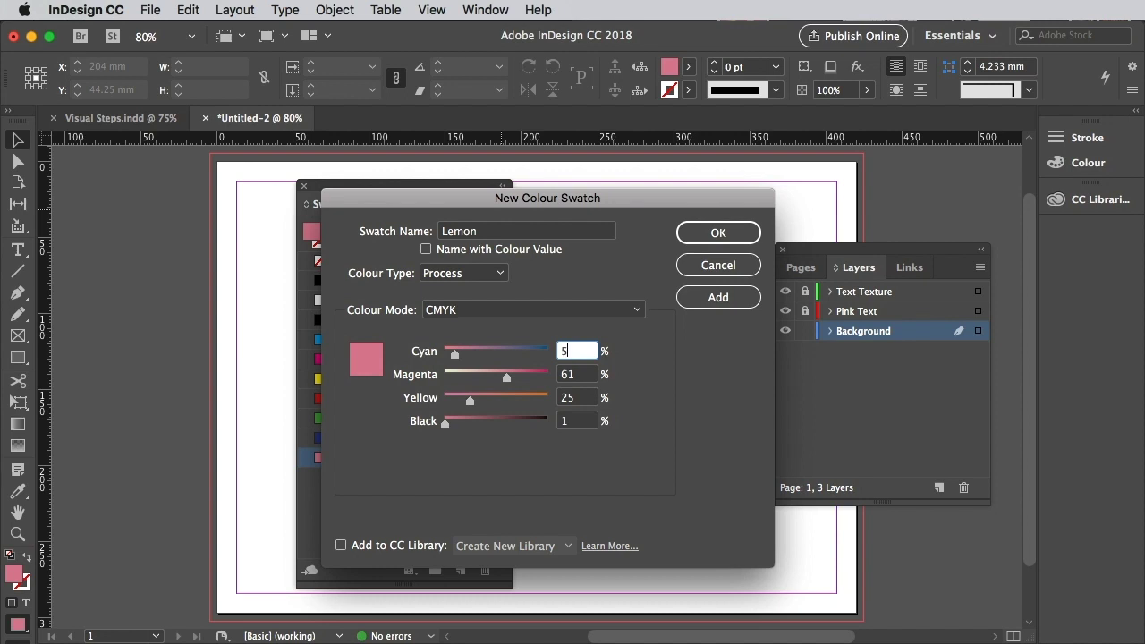
key("Tab")
type("6")
key("Tab")
type("1")
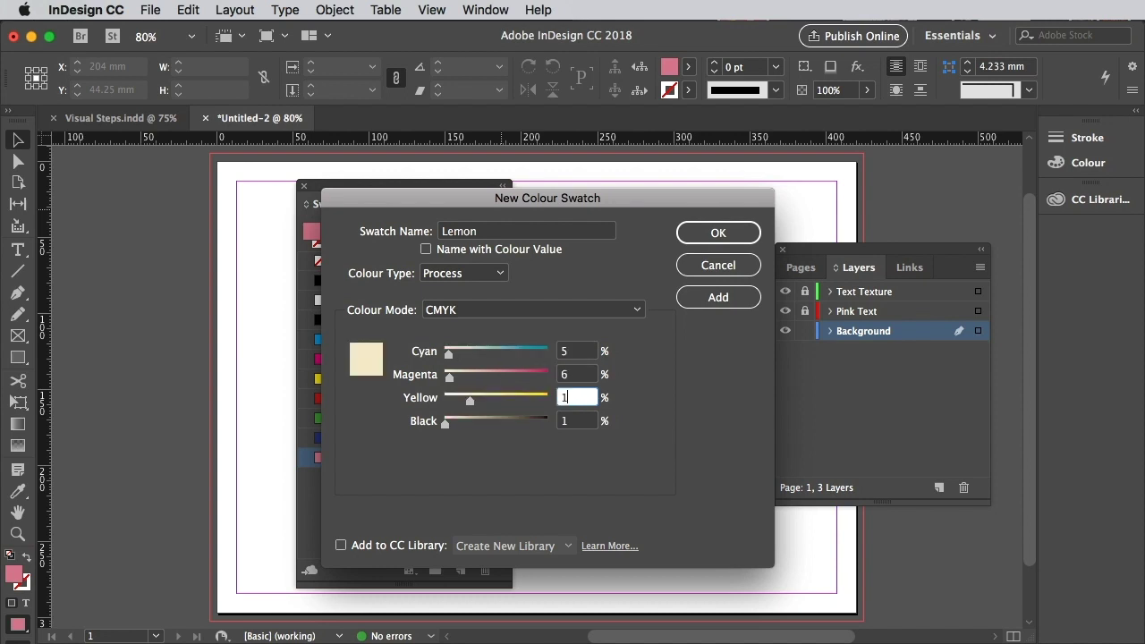
key("Tab")
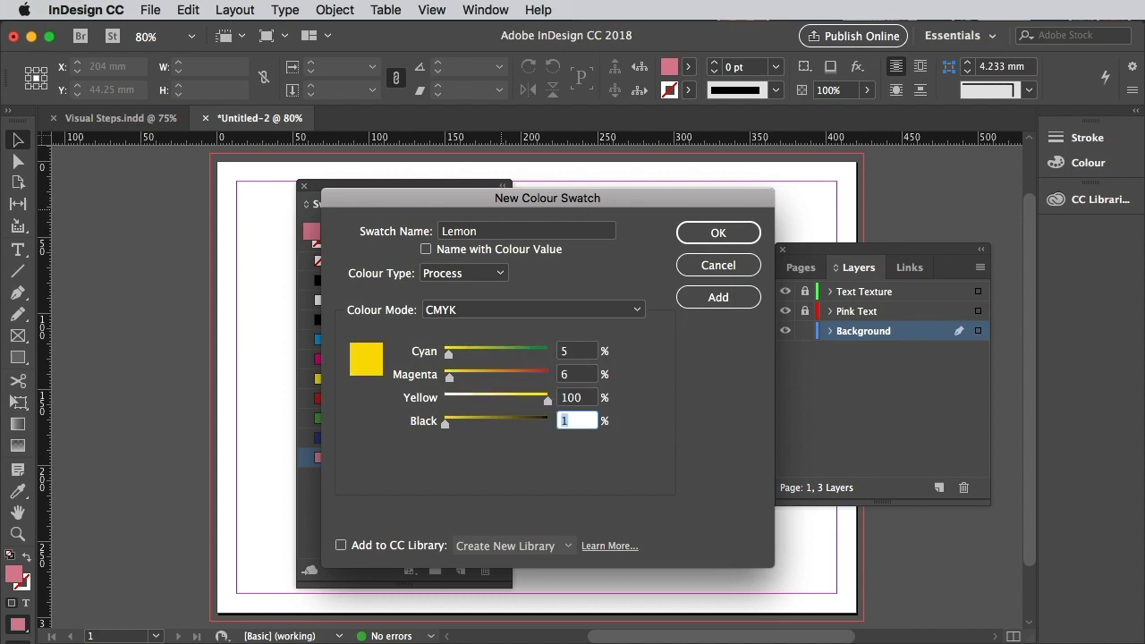
left_click(593, 398)
left_click(721, 296)
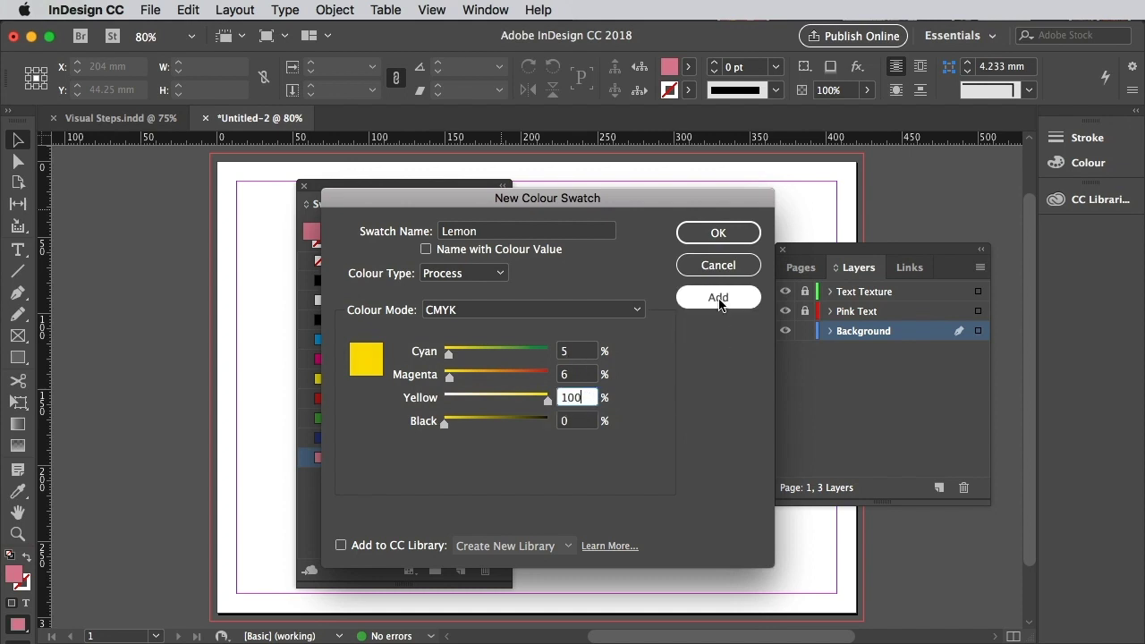
left_click(723, 236)
Add a Khaki swatch with C19 M29 Y93 K38
left_click(502, 204)
left_click(593, 158)
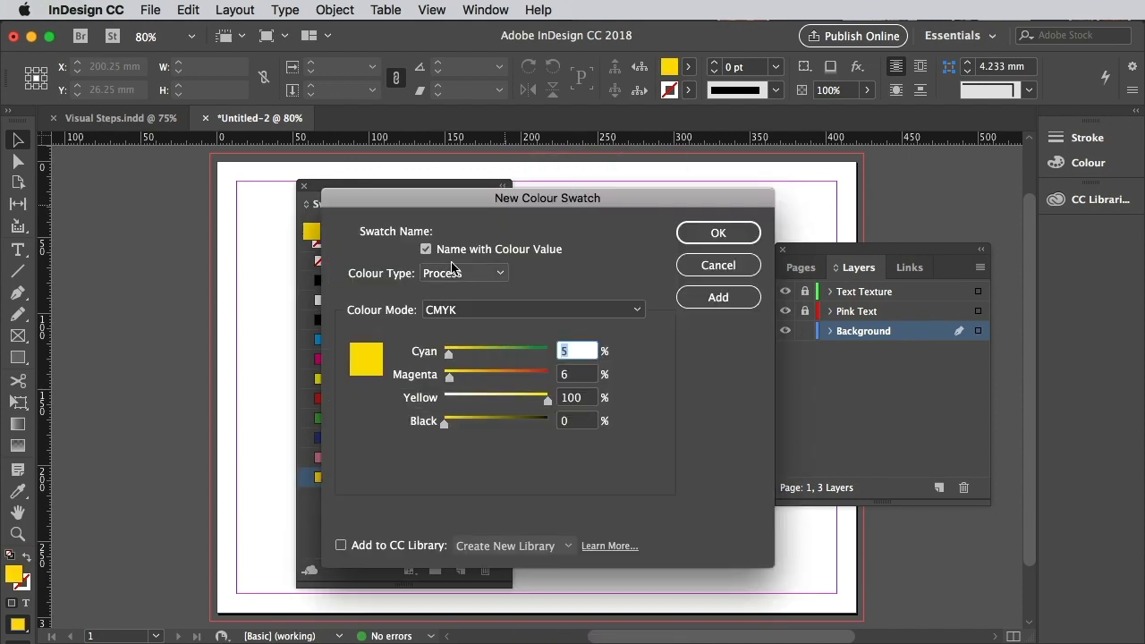
left_click(444, 245)
left_click_drag(496, 197, 511, 198)
type("Khaki")
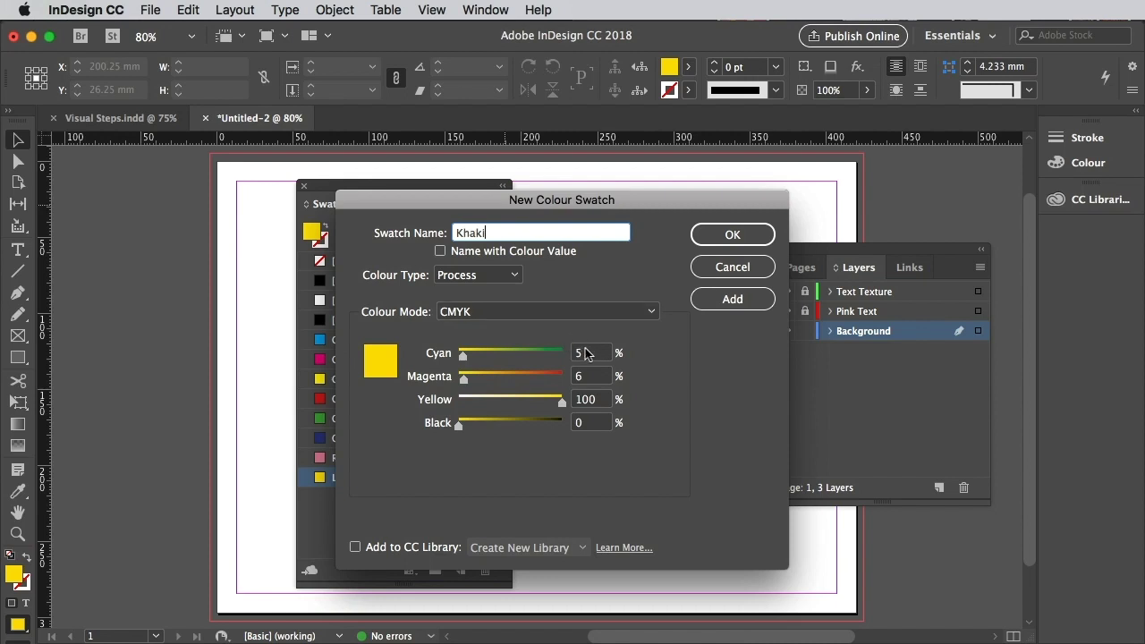
double_click(591, 353)
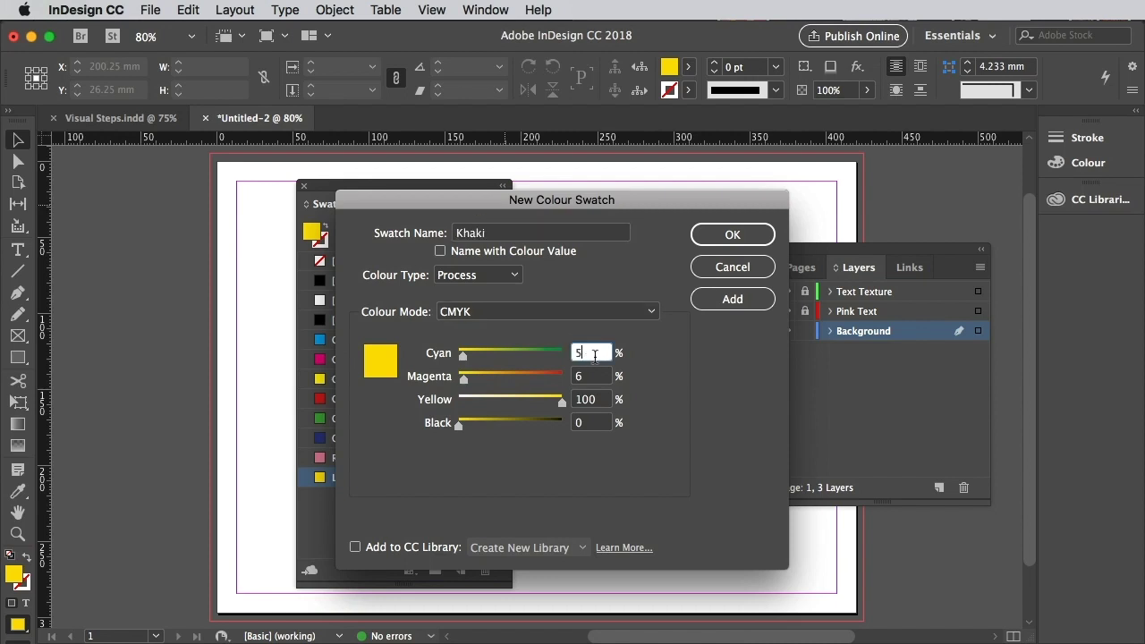
type("19")
key("Tab")
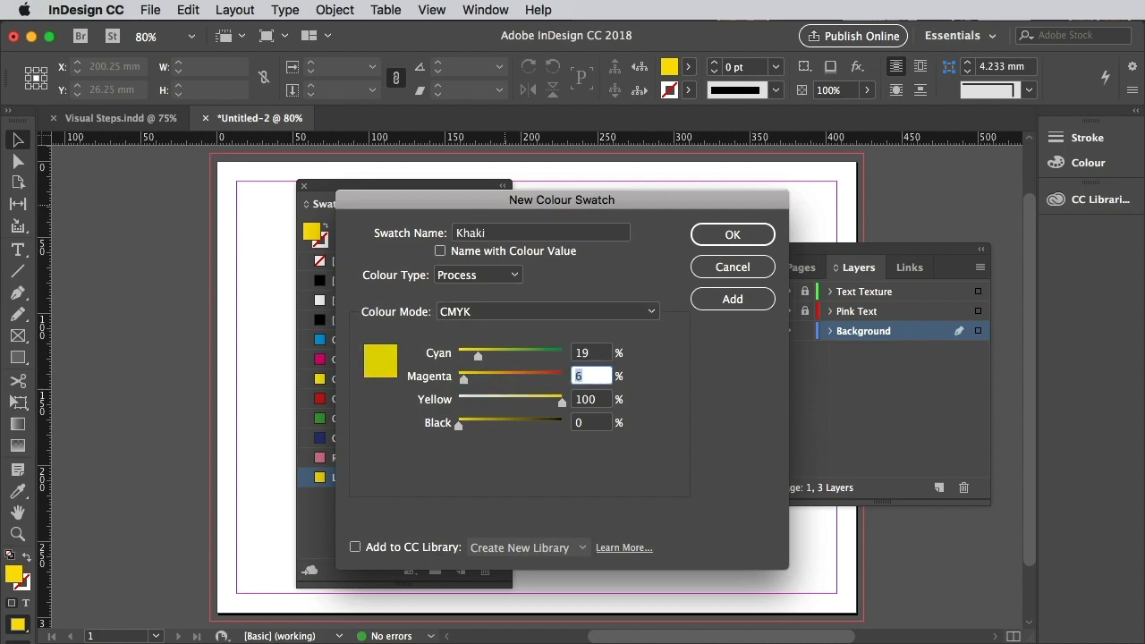
key("Tab")
type("93")
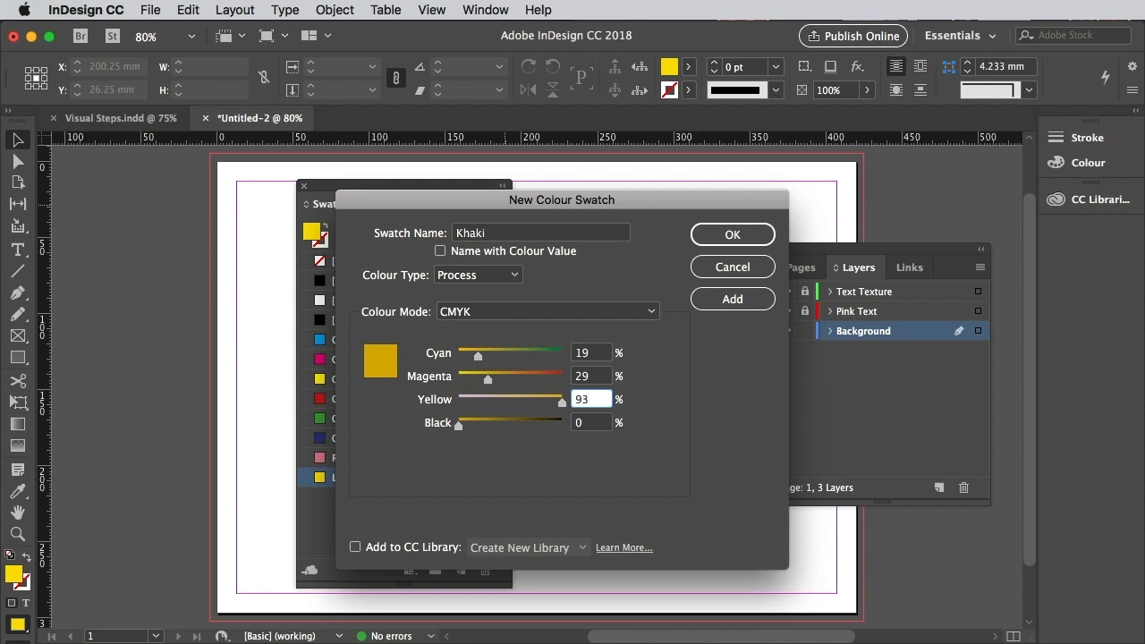
key("Tab")
type("38")
left_click(732, 234)
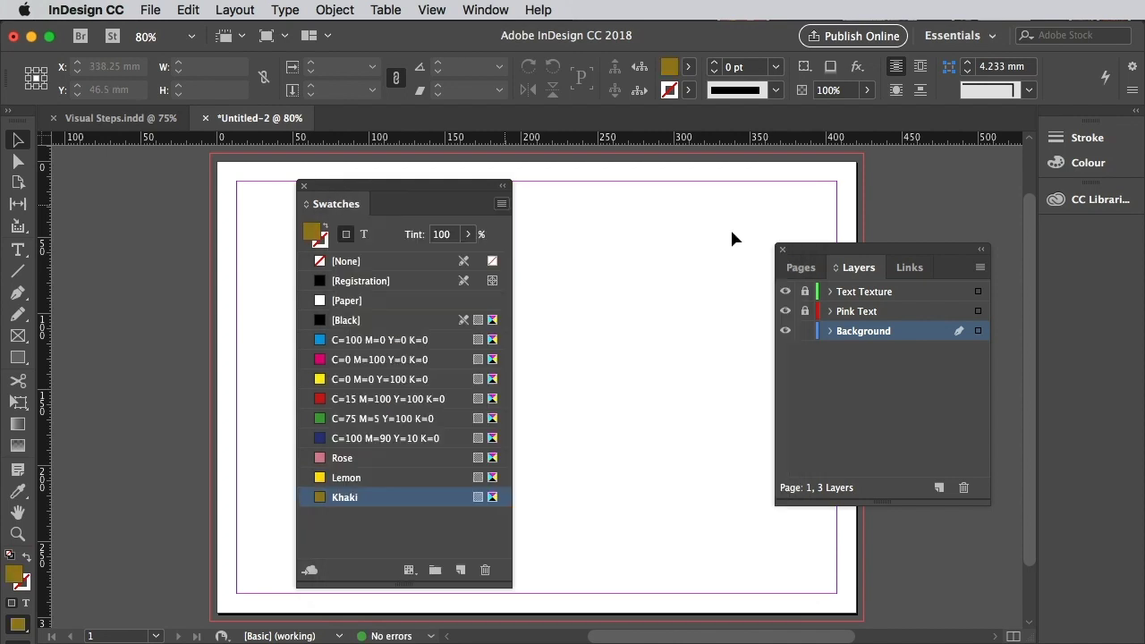
Add a Maroon swatch with C32 M98 Y77 K45
left_click(501, 203)
left_click(586, 161)
left_click(440, 252)
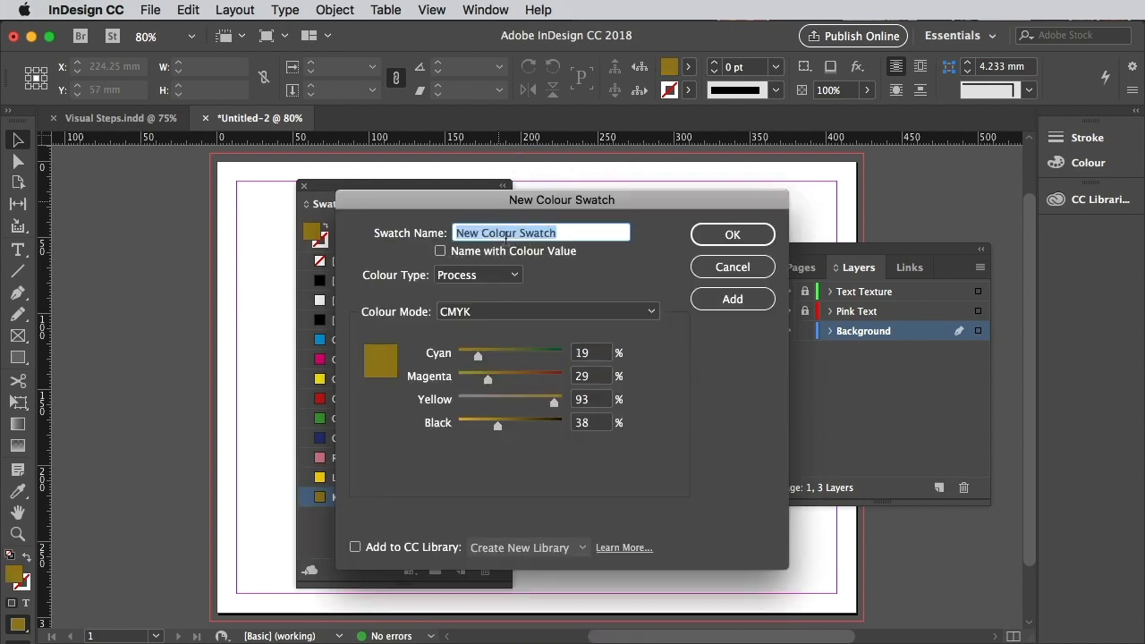
type("Maroon")
key("Tab")
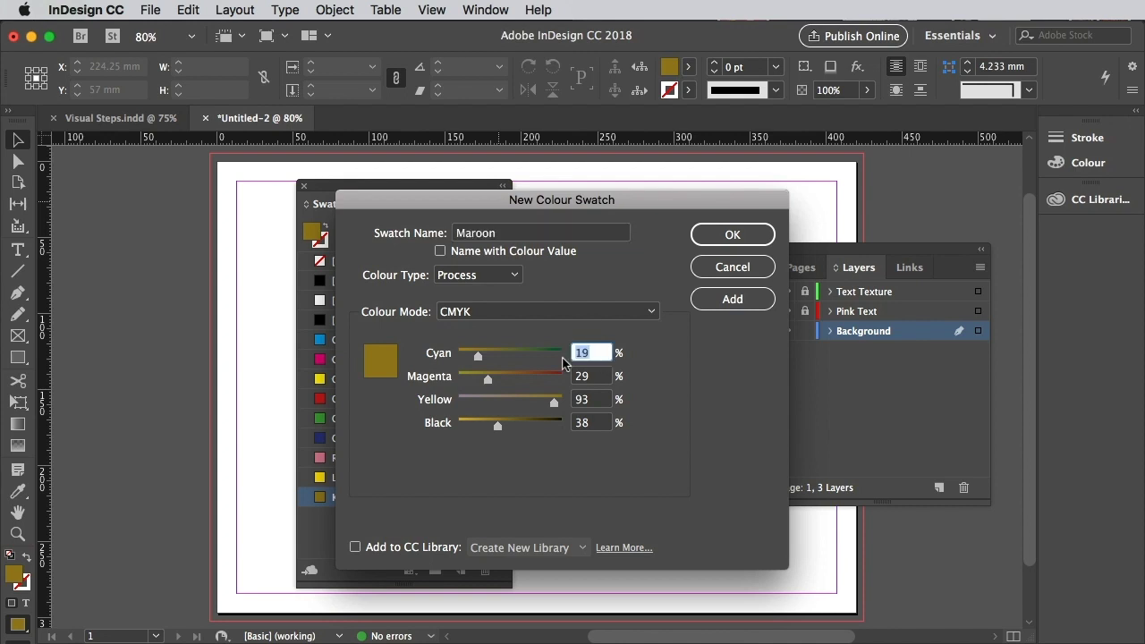
type("32")
key("Tab")
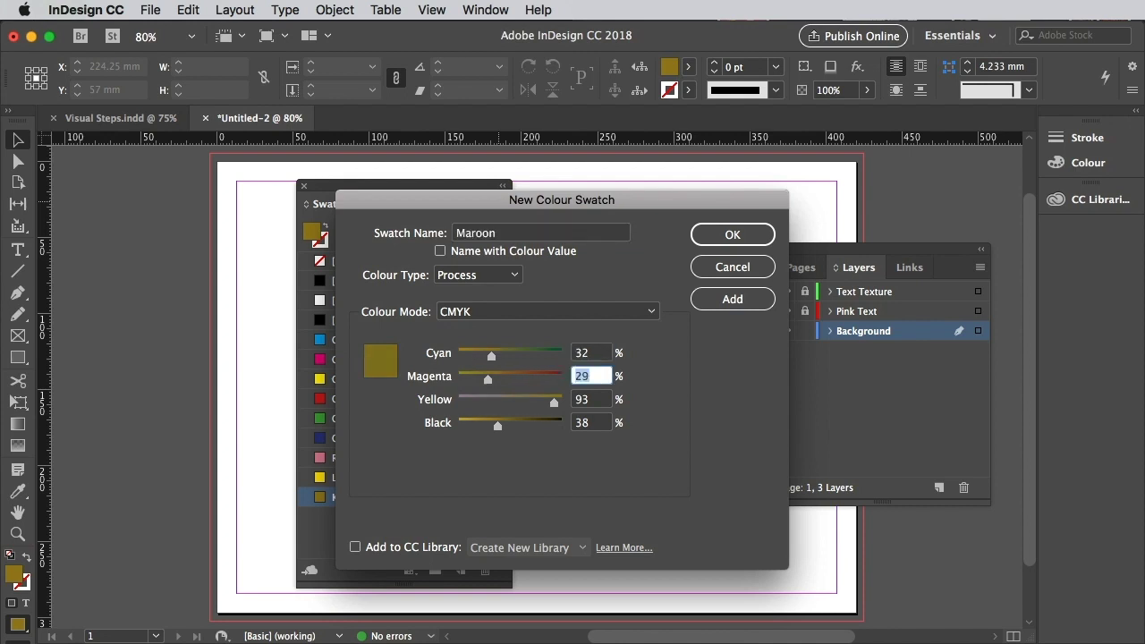
type("98")
key("Tab")
type("77")
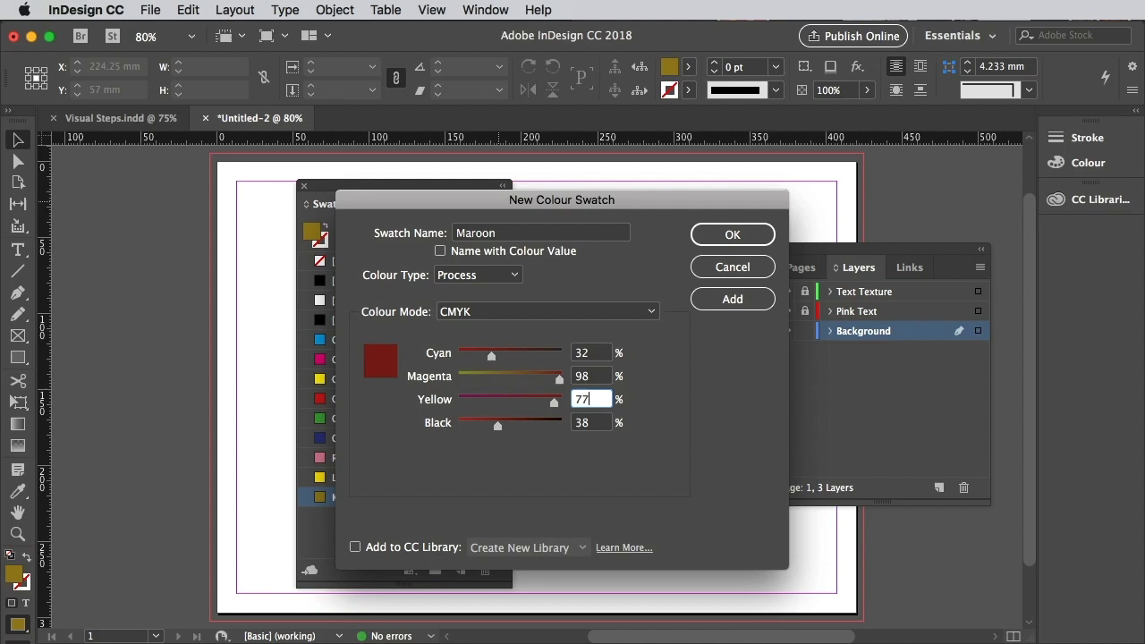
key("Tab")
type("4")
key("shift+Tab")
left_click(746, 300)
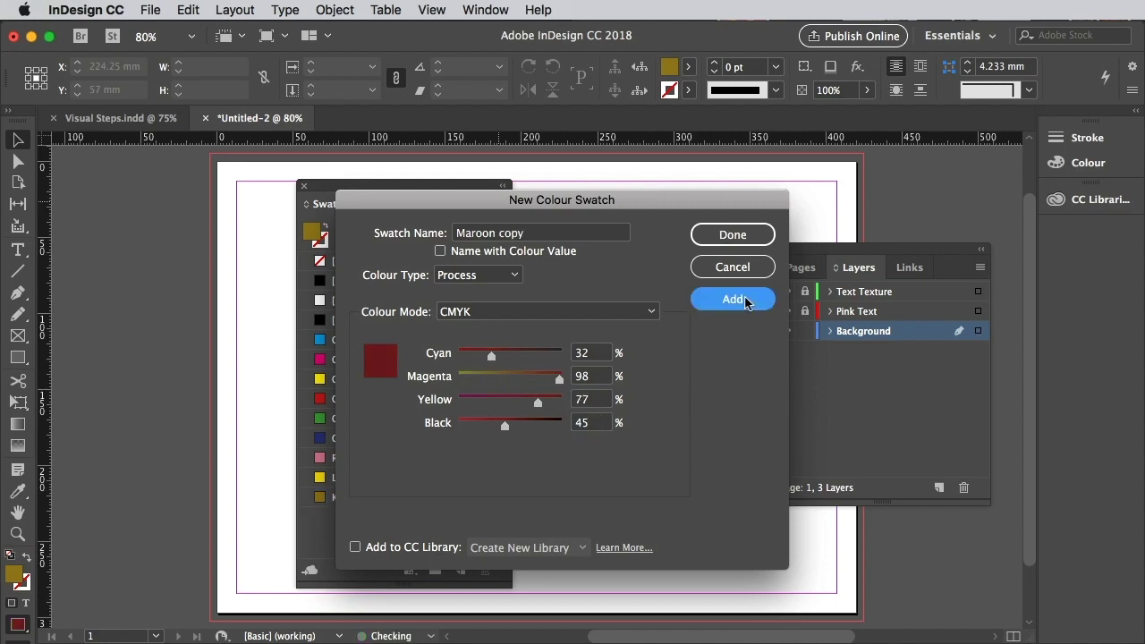
left_click(746, 235)
Dock Swatches under Layers, then draw a bleed-to-bleed 430 × 307 mm rectangle filled Lemon
left_click_drag(269, 197, 921, 350)
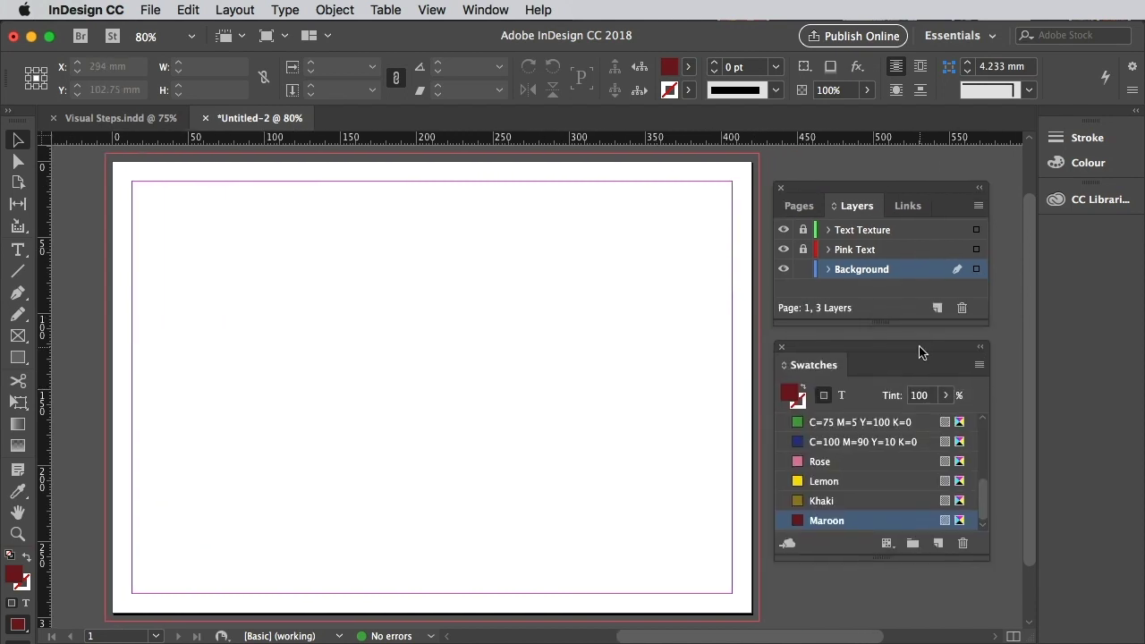
left_click(18, 360)
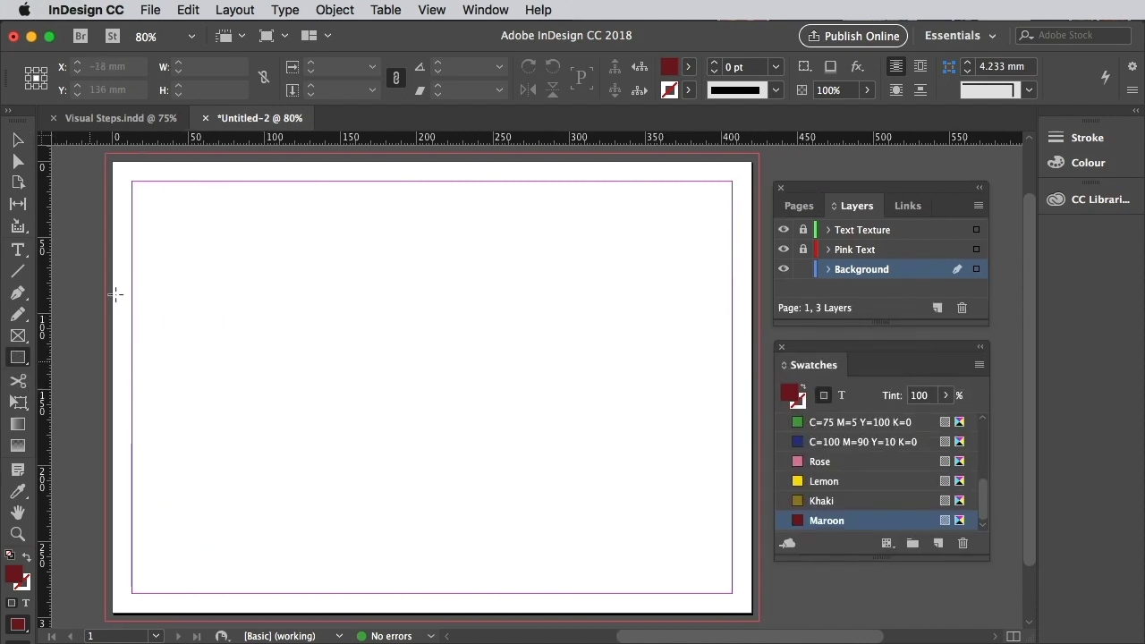
left_click_drag(106, 156, 759, 621)
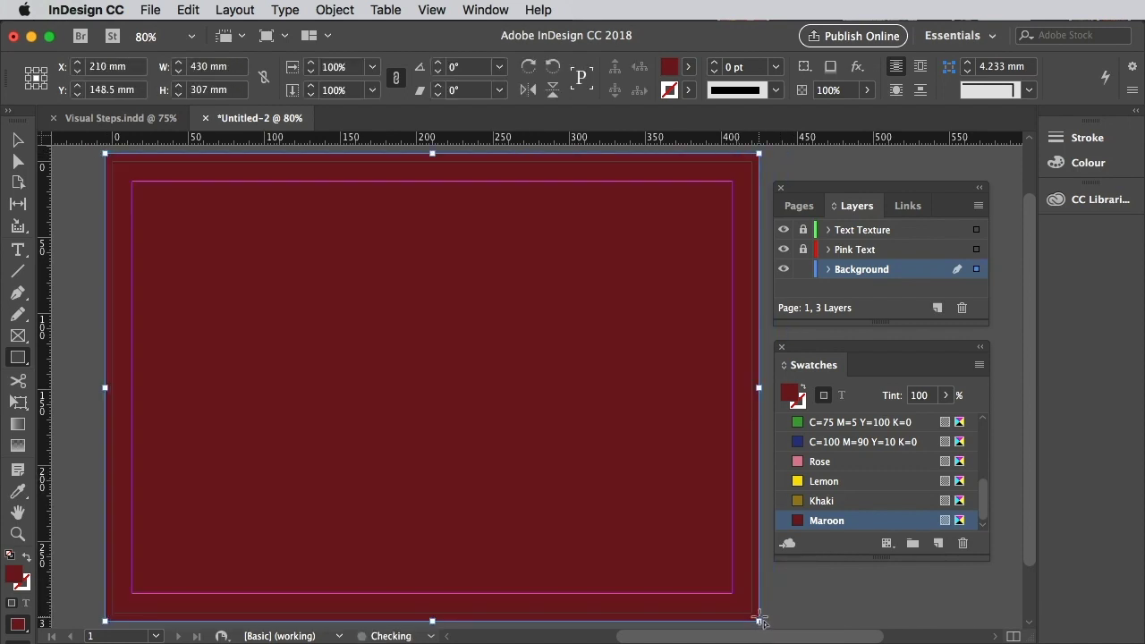
left_click(834, 484)
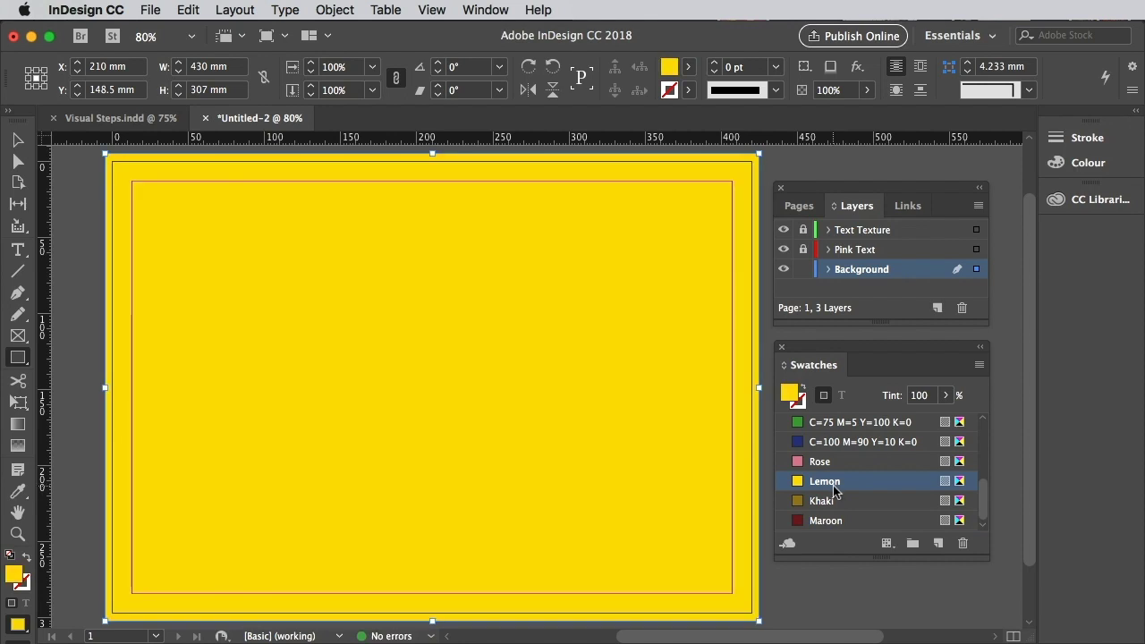
Draw a page-sized graphic frame and place the paper texture JPG into it
left_click(17, 336)
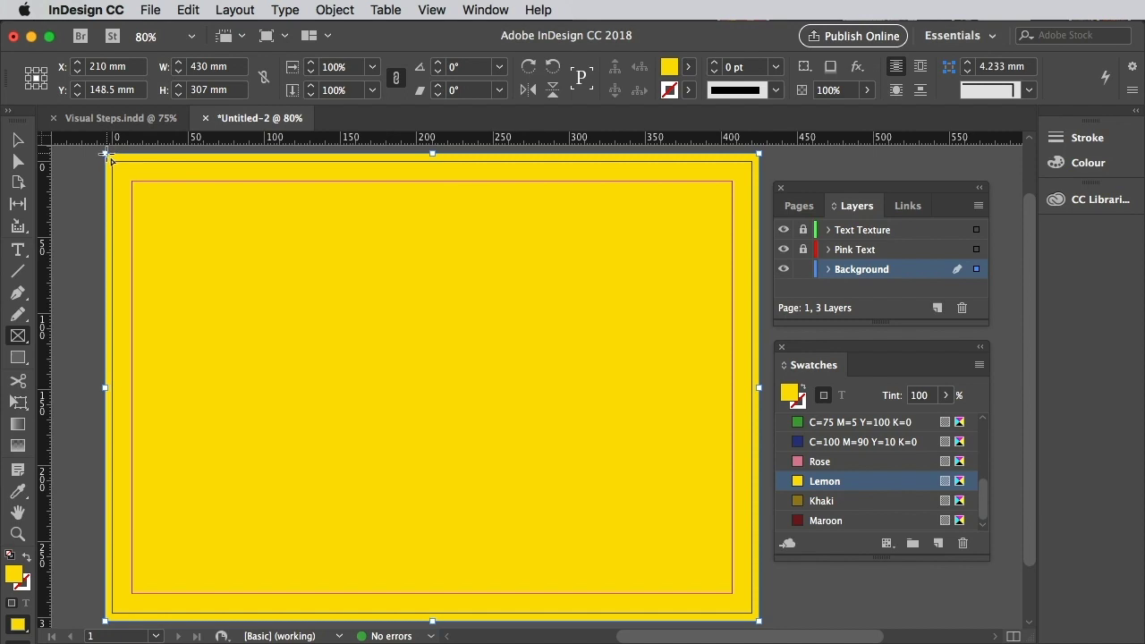
left_click_drag(106, 154, 759, 620)
left_click(148, 10)
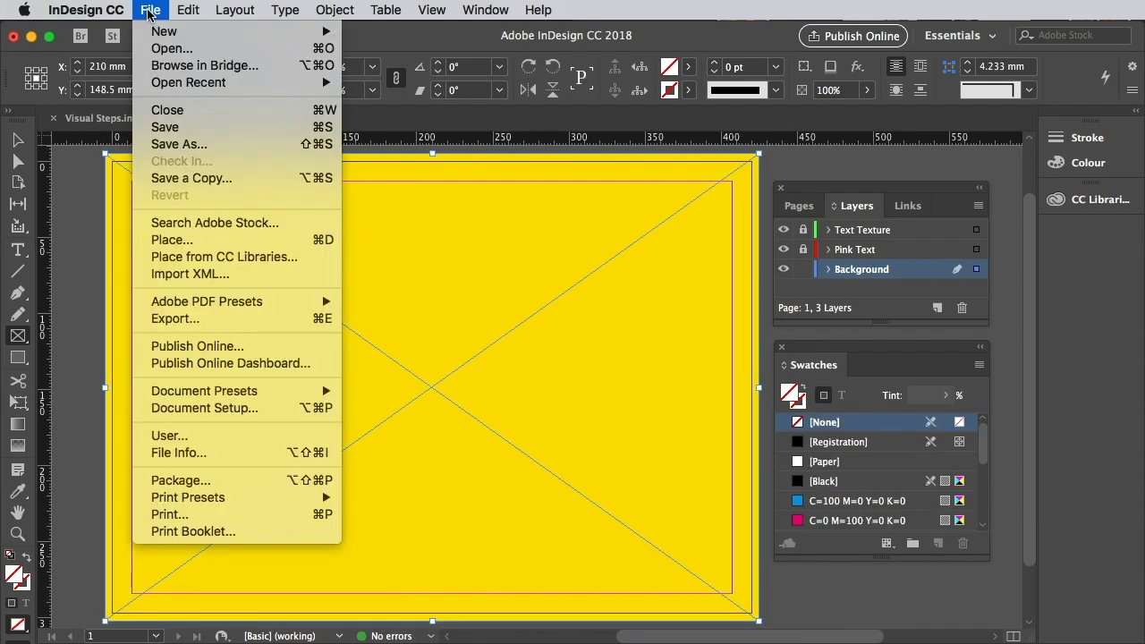
left_click(161, 240)
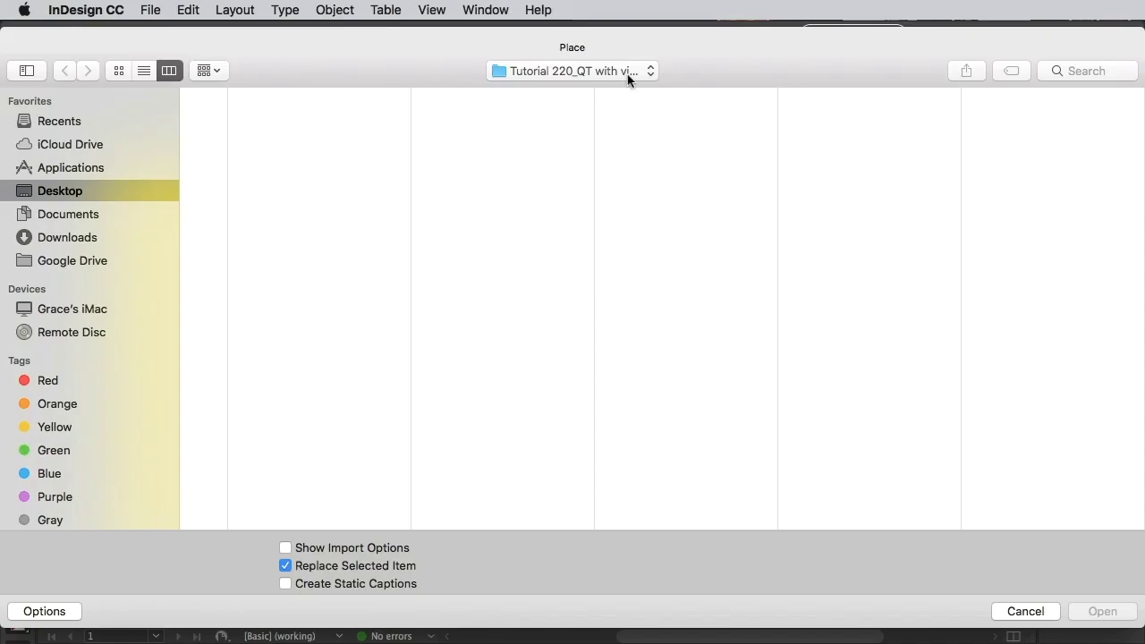
left_click(629, 79)
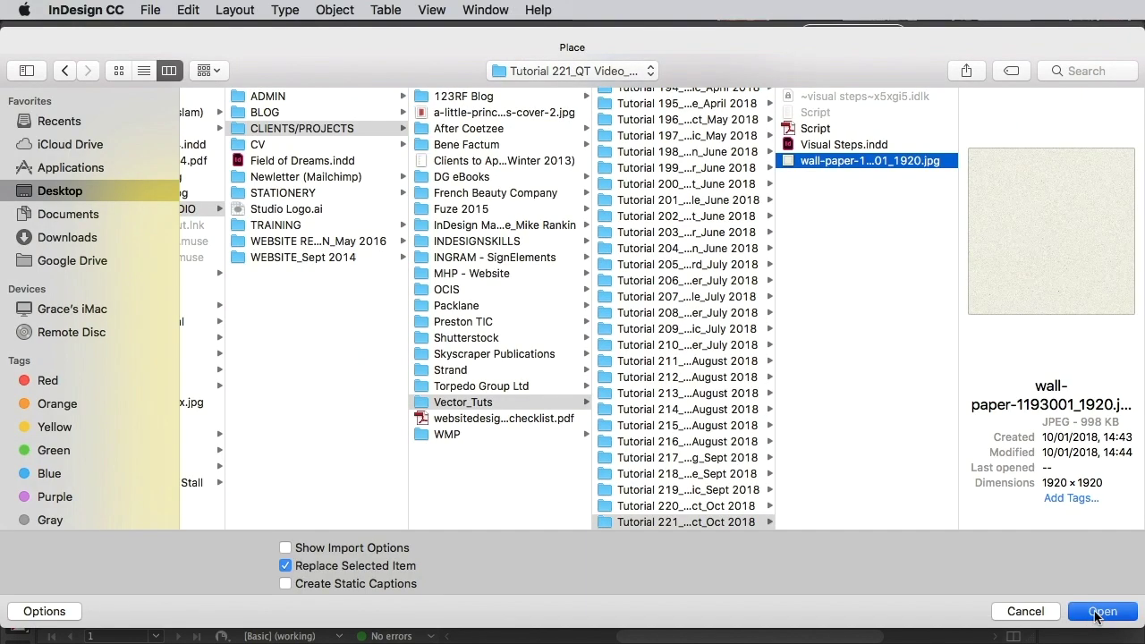
key("Return")
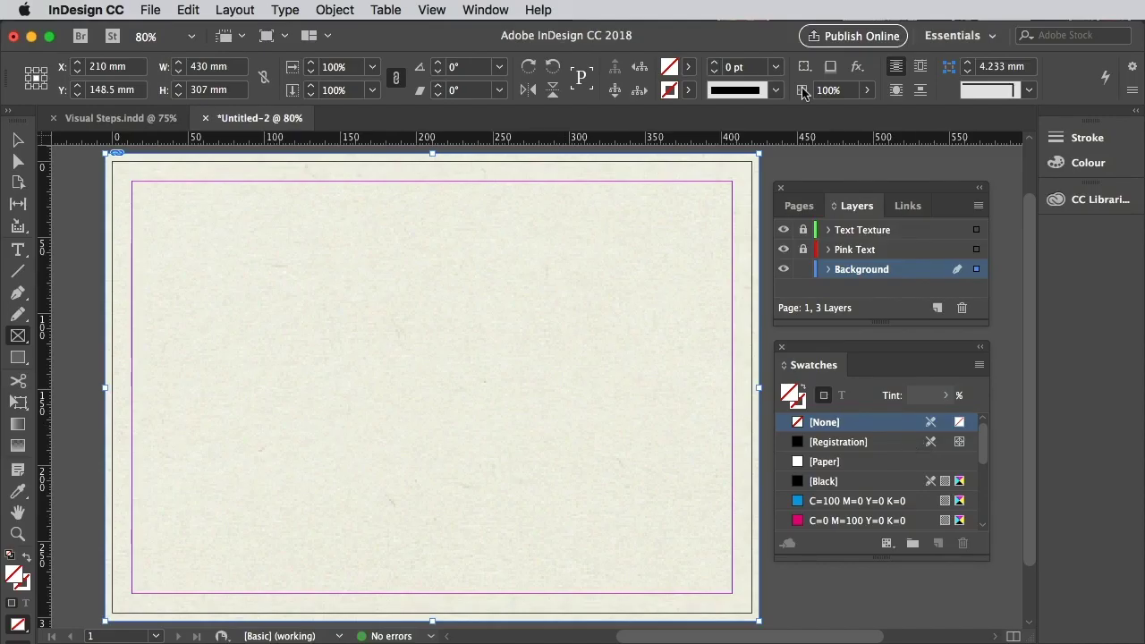
Switch the display performance to High Quality Display
key("v")
left_click(431, 9)
left_click(662, 329)
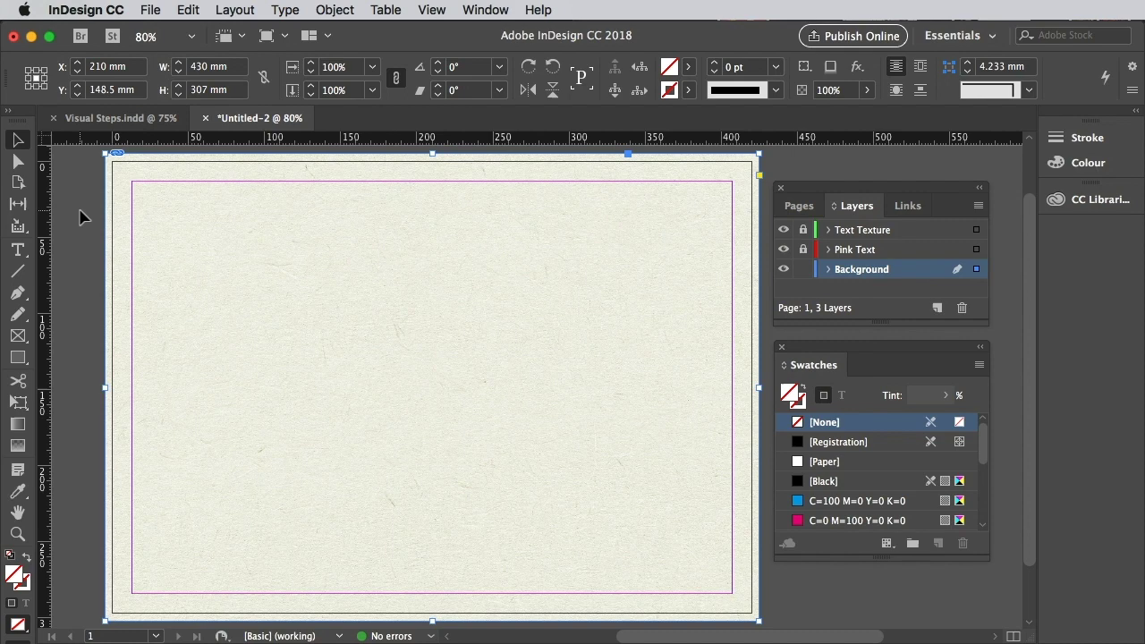
Set the paper texture's transparency blend mode to Multiply so the yellow shows through
left_click(335, 10)
mouse_move(372, 369)
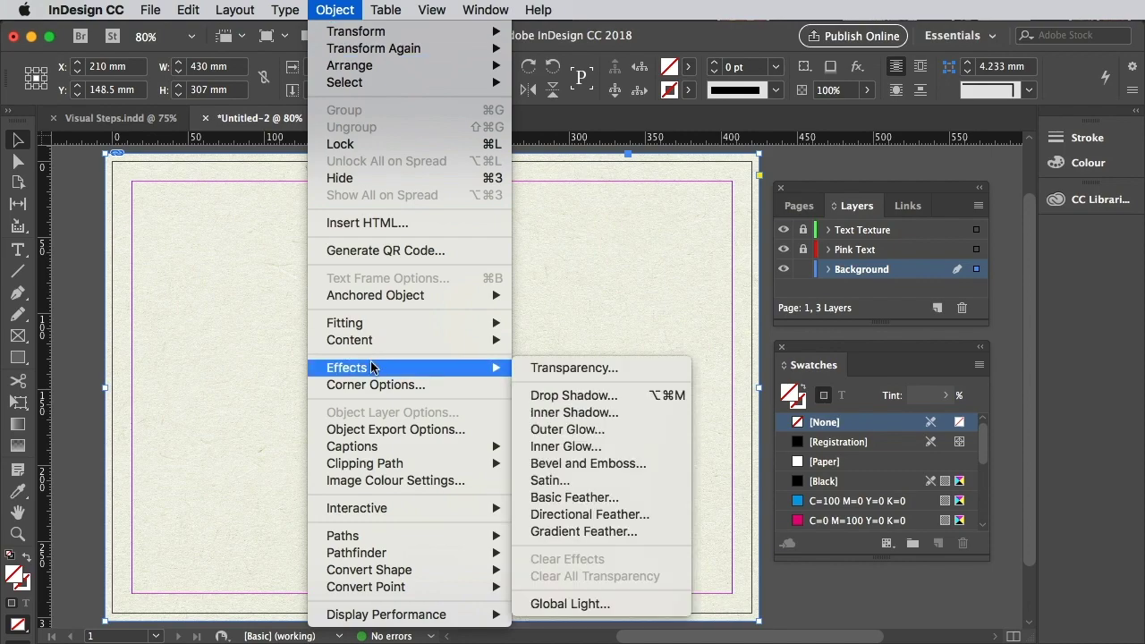
left_click(545, 369)
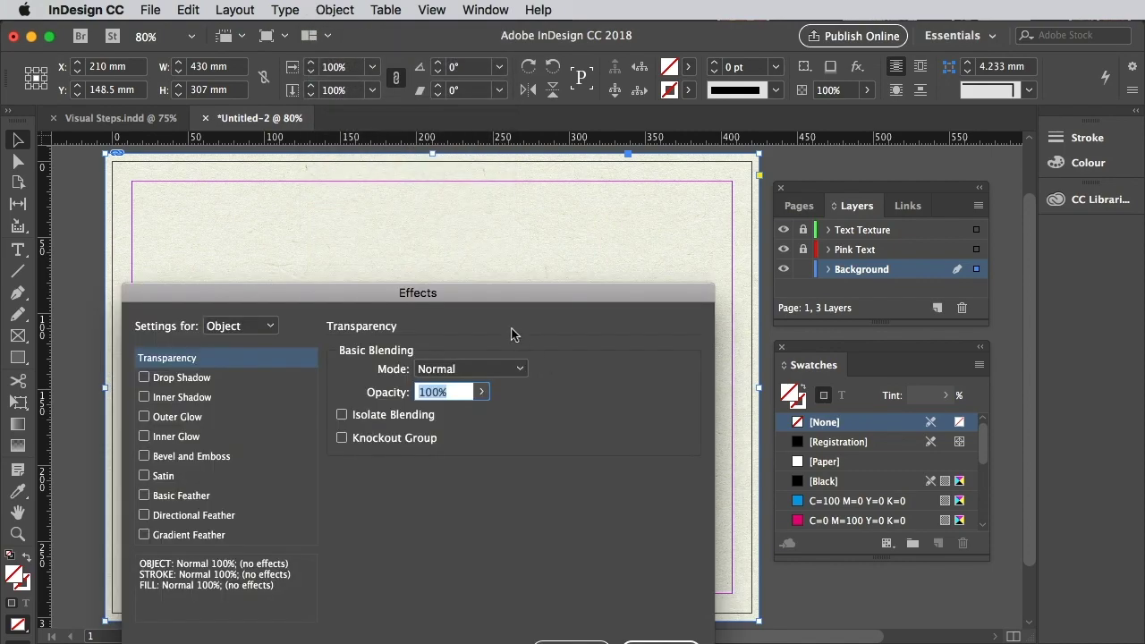
left_click_drag(478, 292, 484, 200)
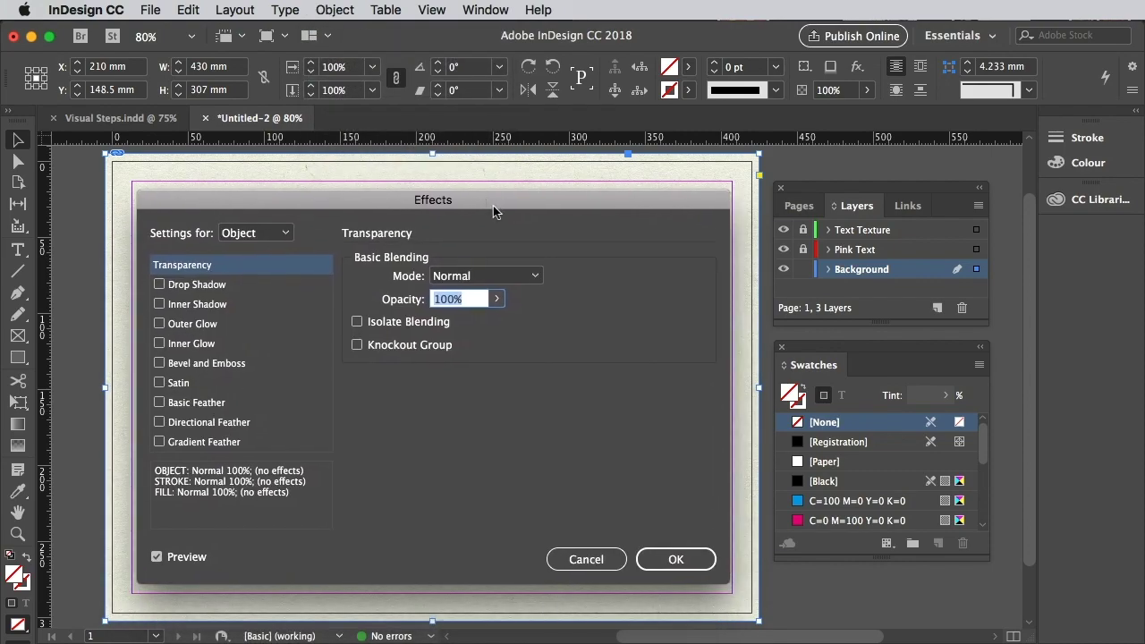
left_click(534, 275)
left_click(515, 319)
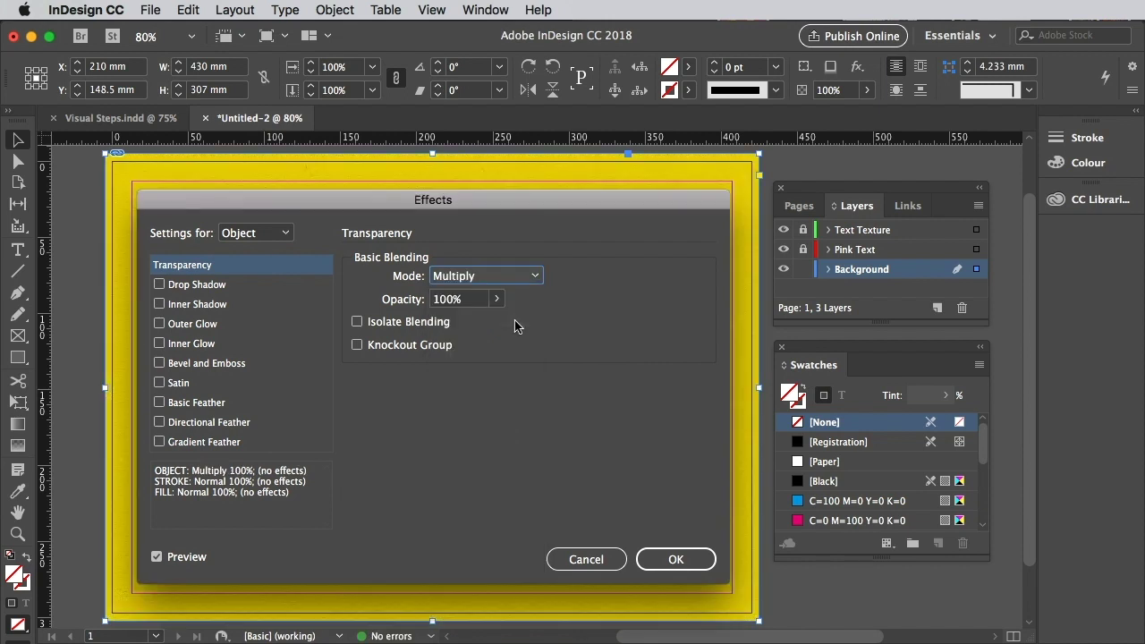
left_click(677, 558)
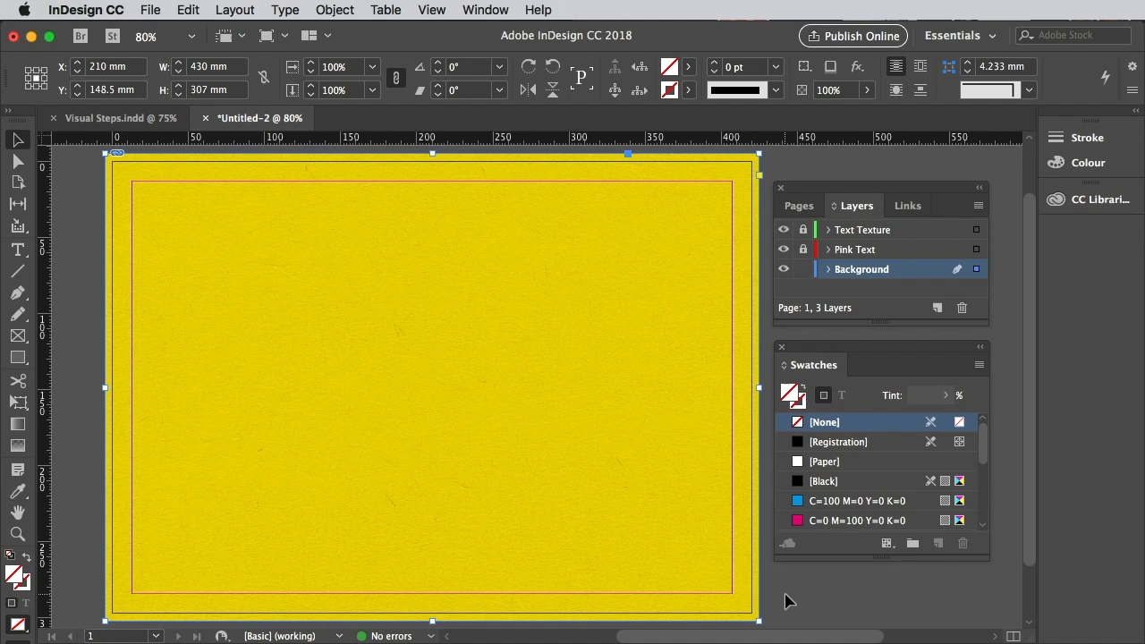
Lock Background, unlock Pink Text and make Pink Text the active layer
left_click(803, 270)
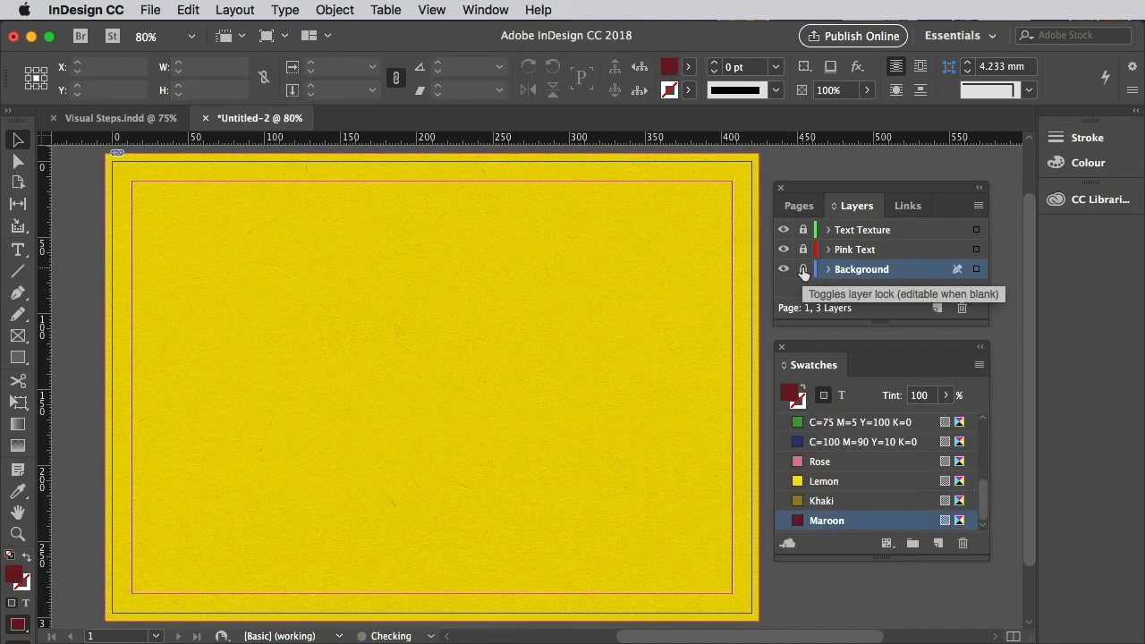
left_click(803, 250)
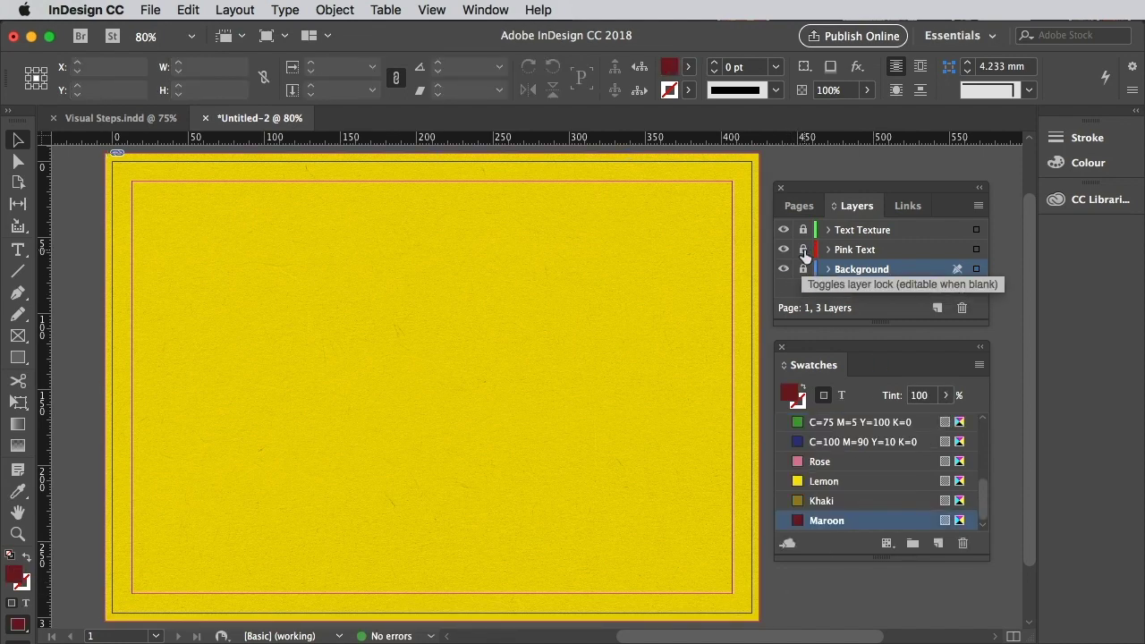
left_click(861, 256)
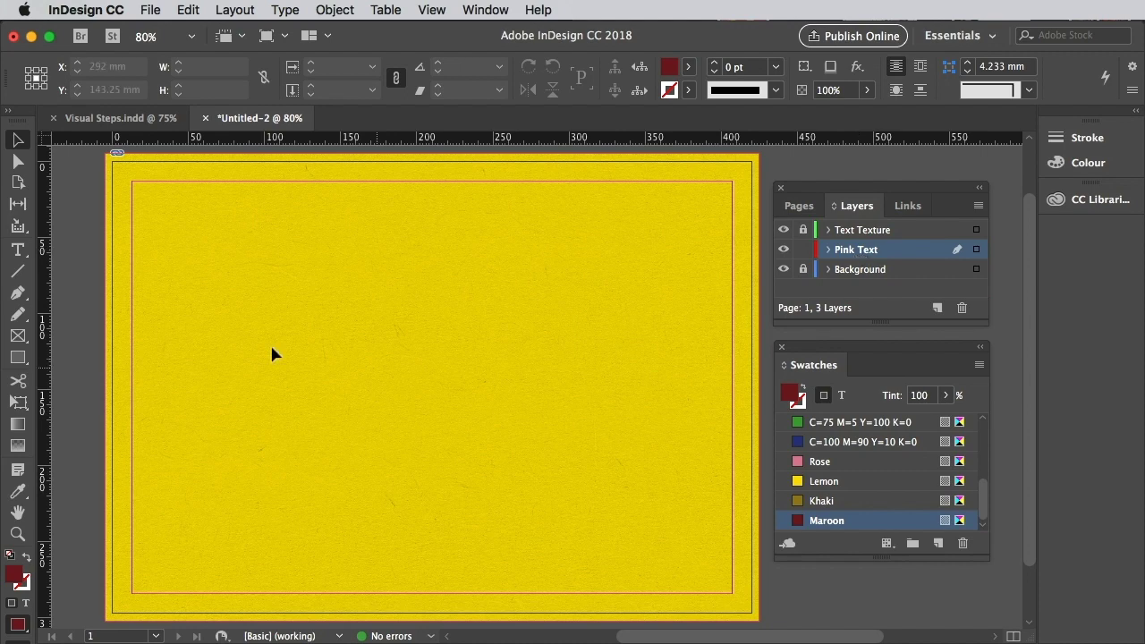
Draw a text frame across the page with PAPER and set it in Giaza Stencil
left_click(18, 249)
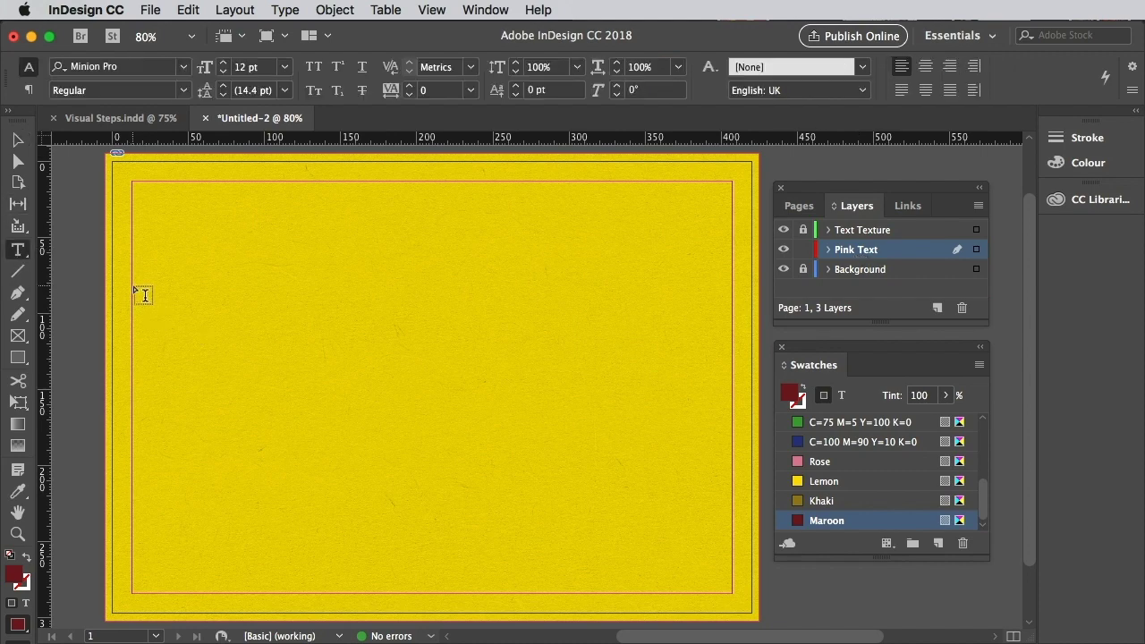
left_click_drag(132, 285, 733, 475)
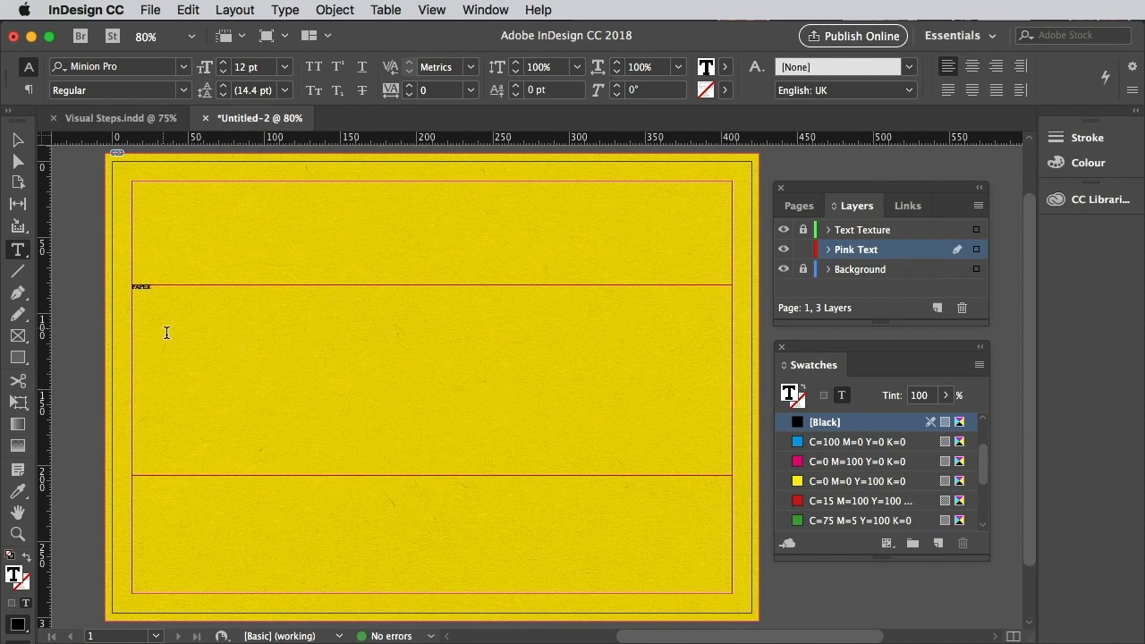
left_click_drag(133, 289, 154, 290)
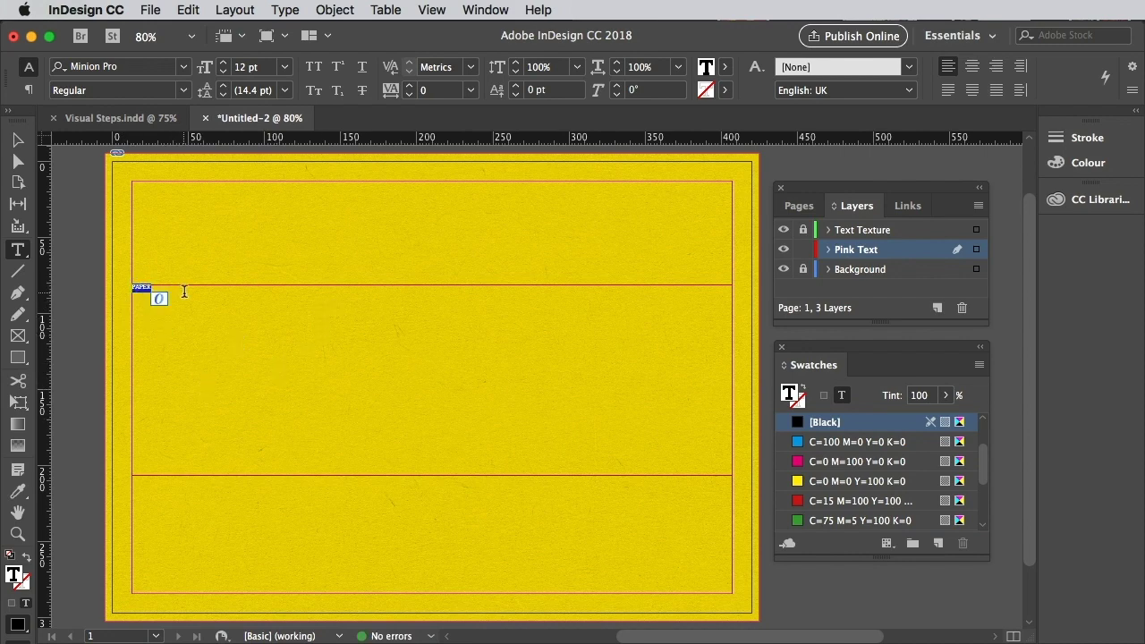
left_click(183, 67)
type("giza")
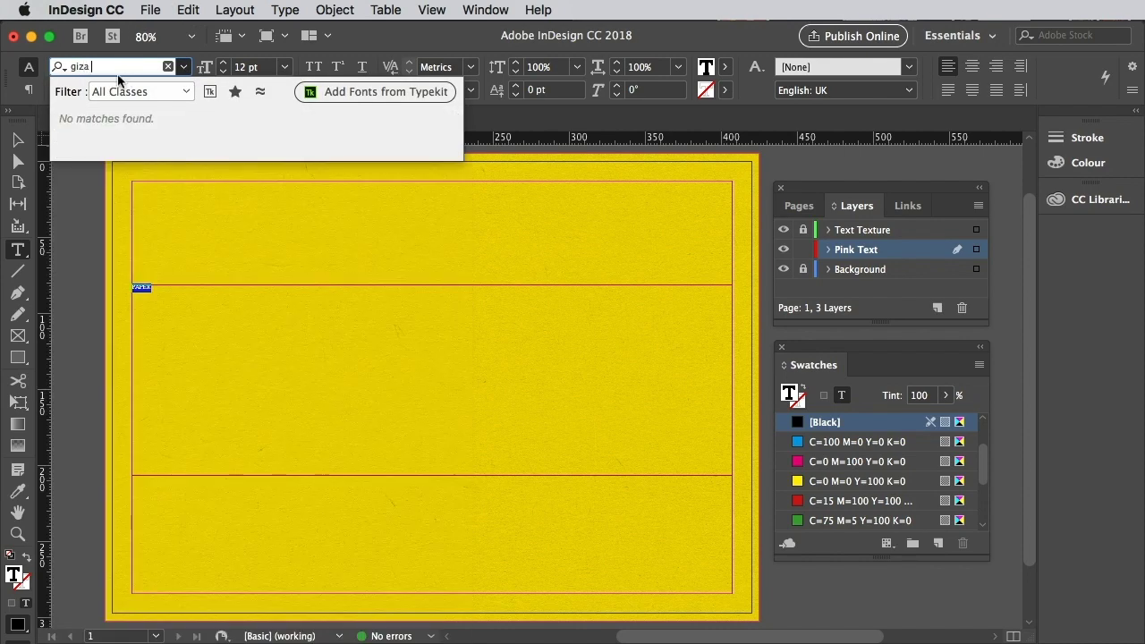
key("BackSpace")
key("BackSpace")
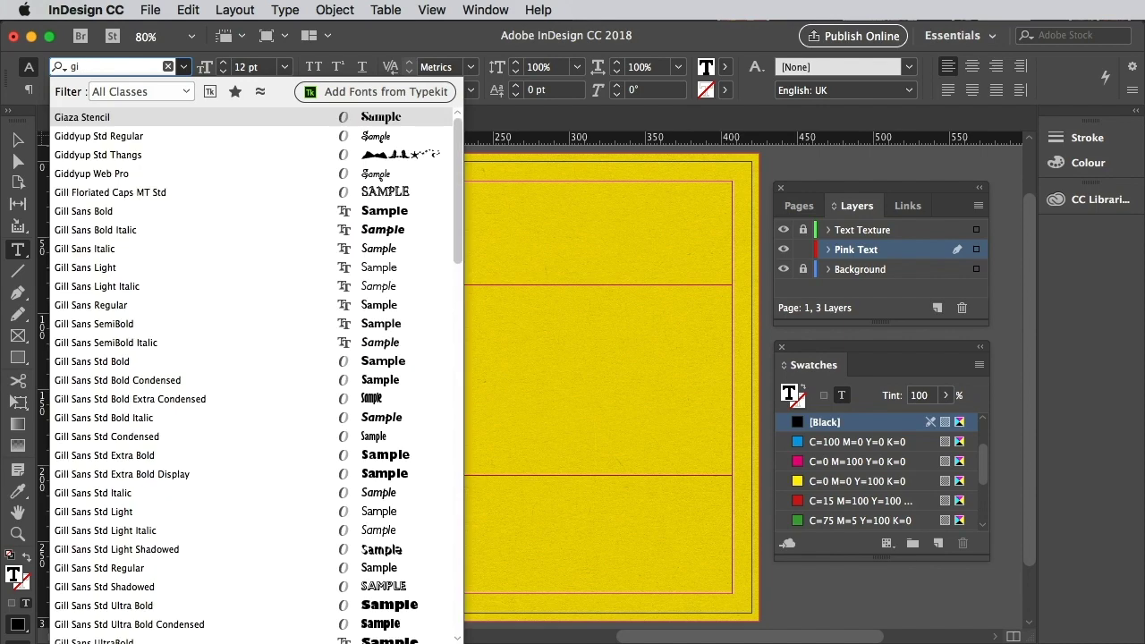
left_click(89, 116)
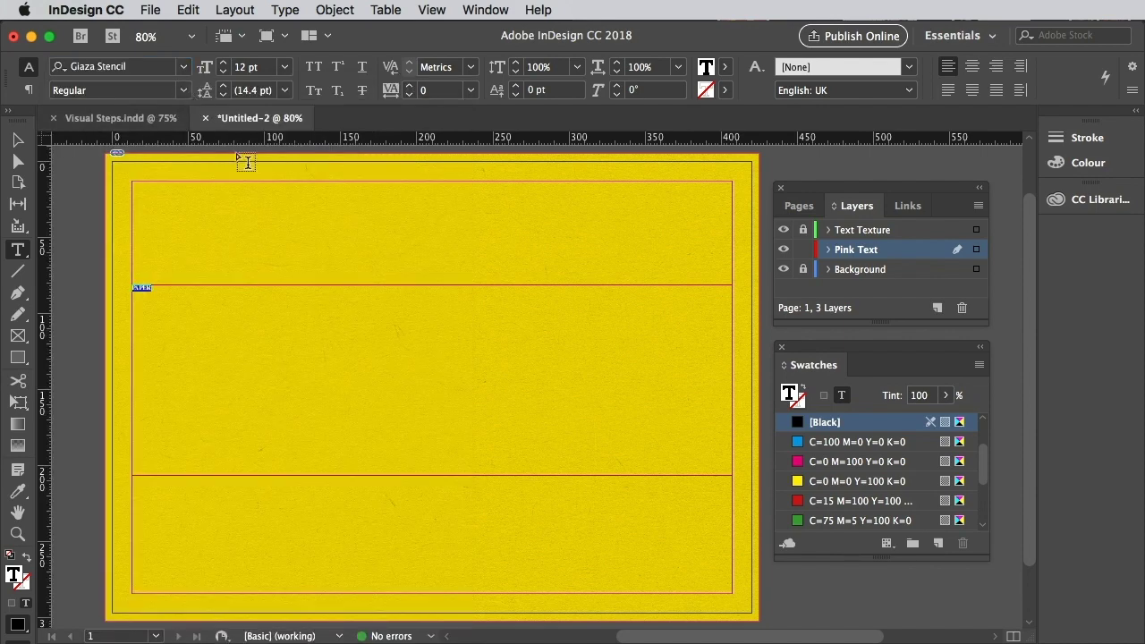
Size PAPER at 270 pt and centre it in the frame
left_click(253, 67)
type("270")
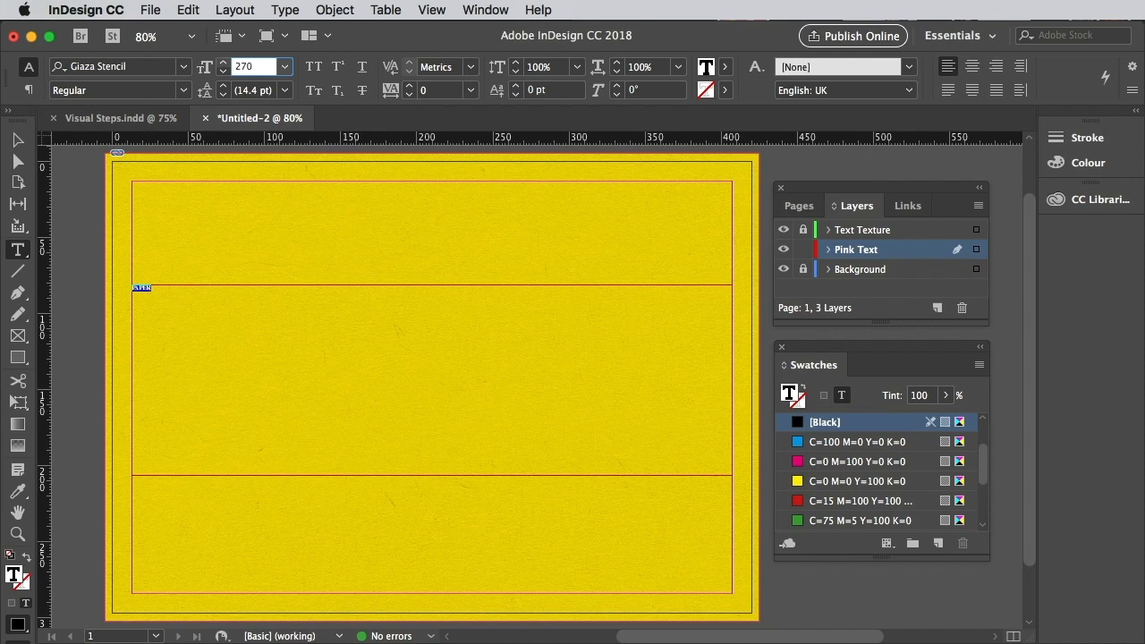
key("Return")
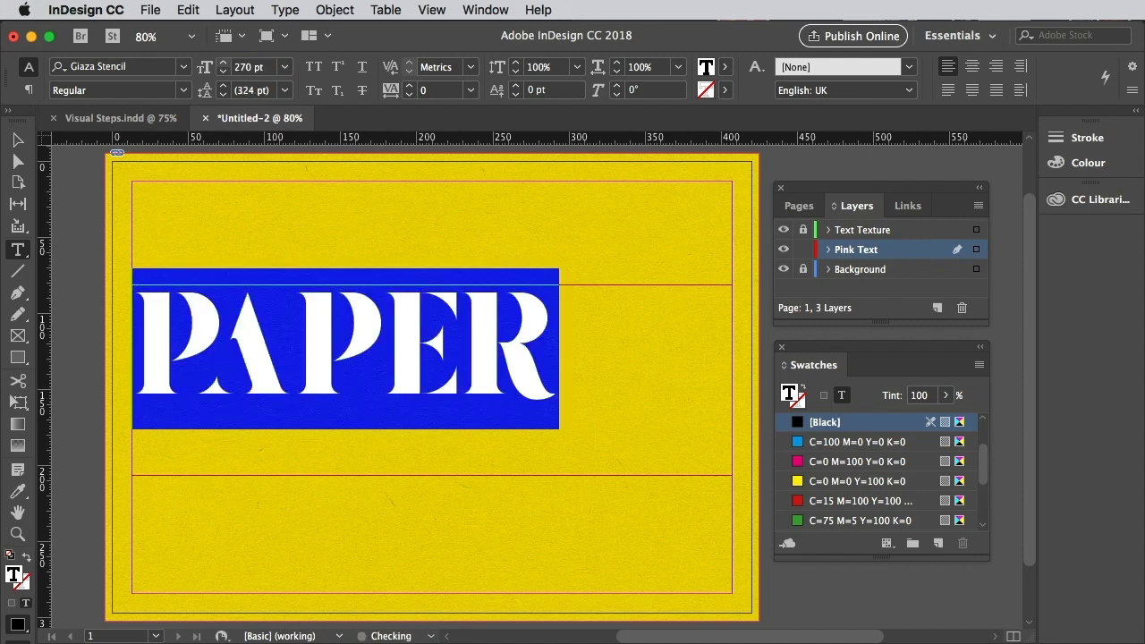
left_click(972, 66)
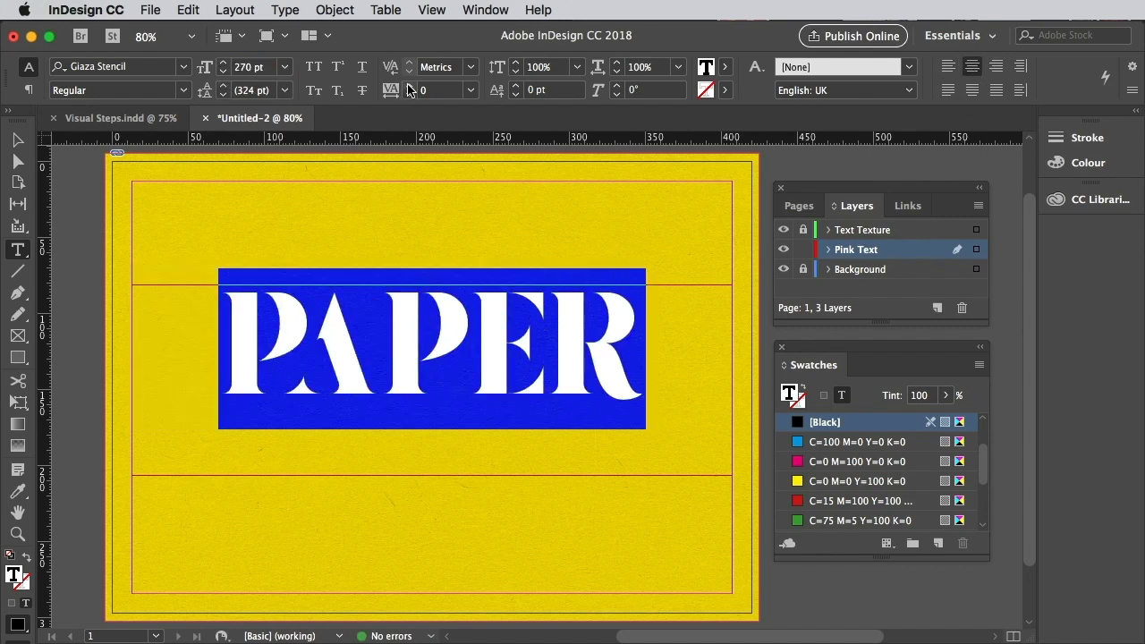
Shorten the frame toward page centre and colour the PAPER lettering Rose
left_click(18, 141)
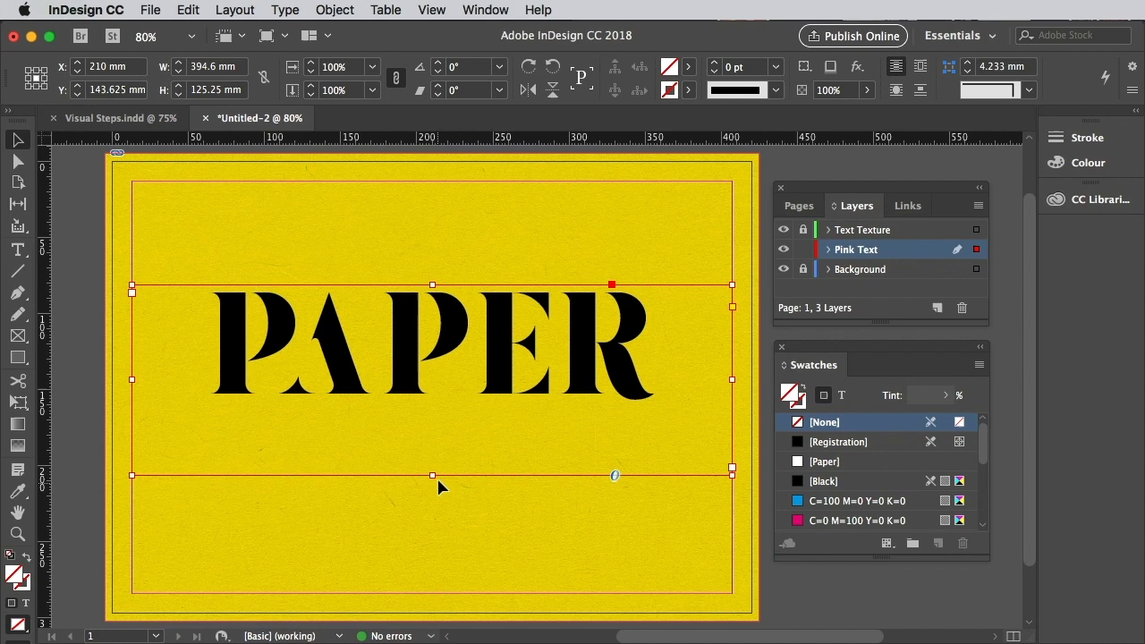
left_click_drag(433, 475, 480, 431)
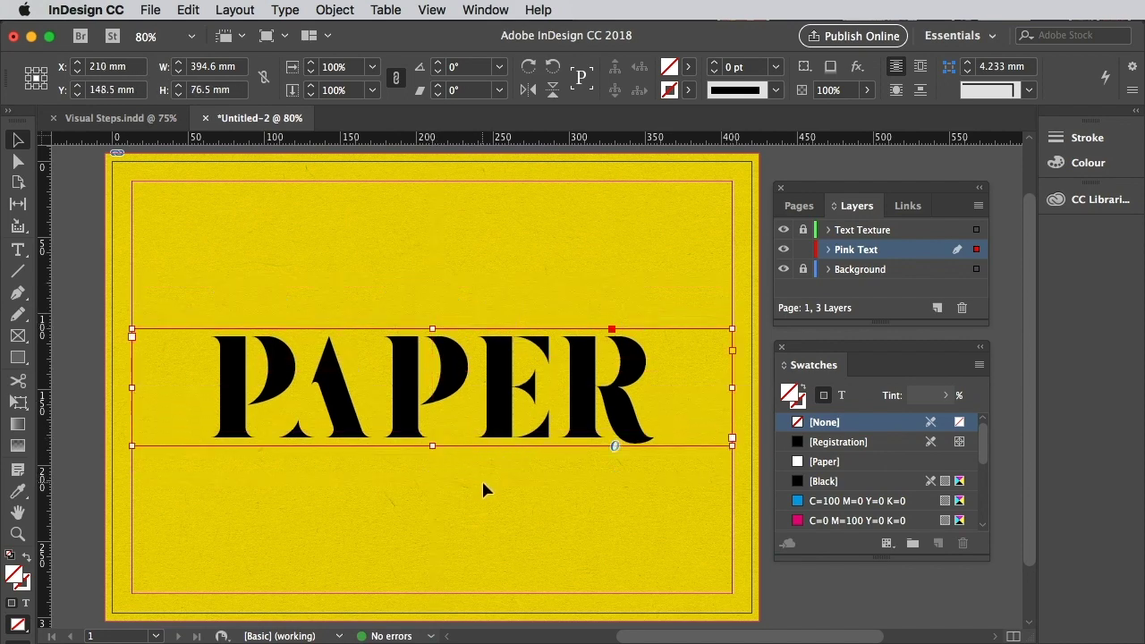
left_click(848, 400)
scroll(859, 474, "down", 3)
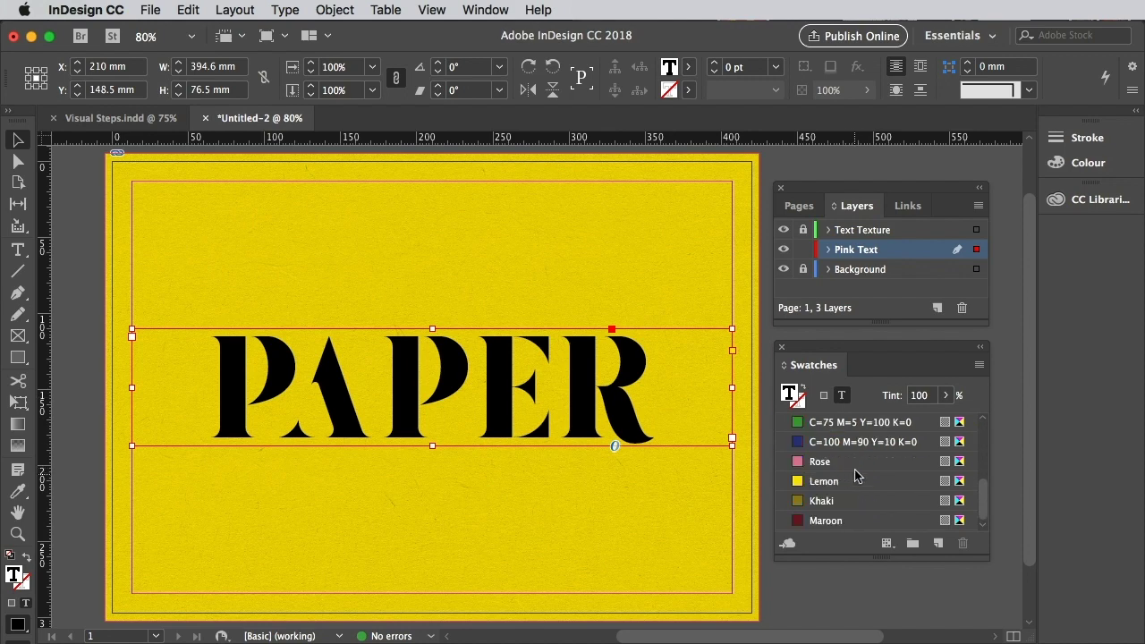
left_click(846, 462)
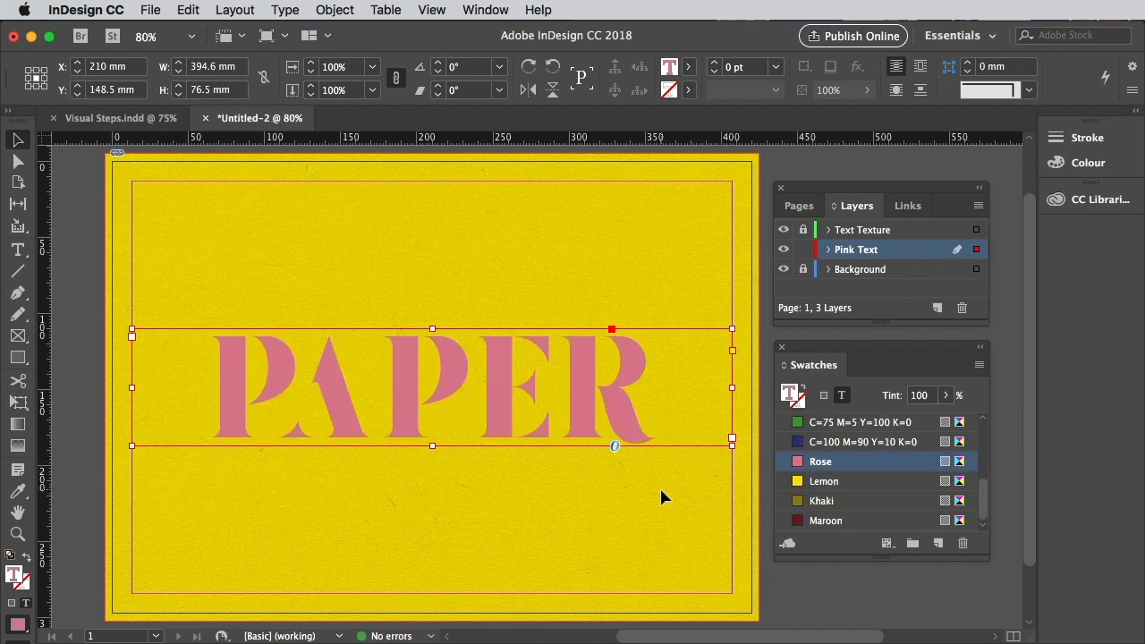
left_click(825, 521)
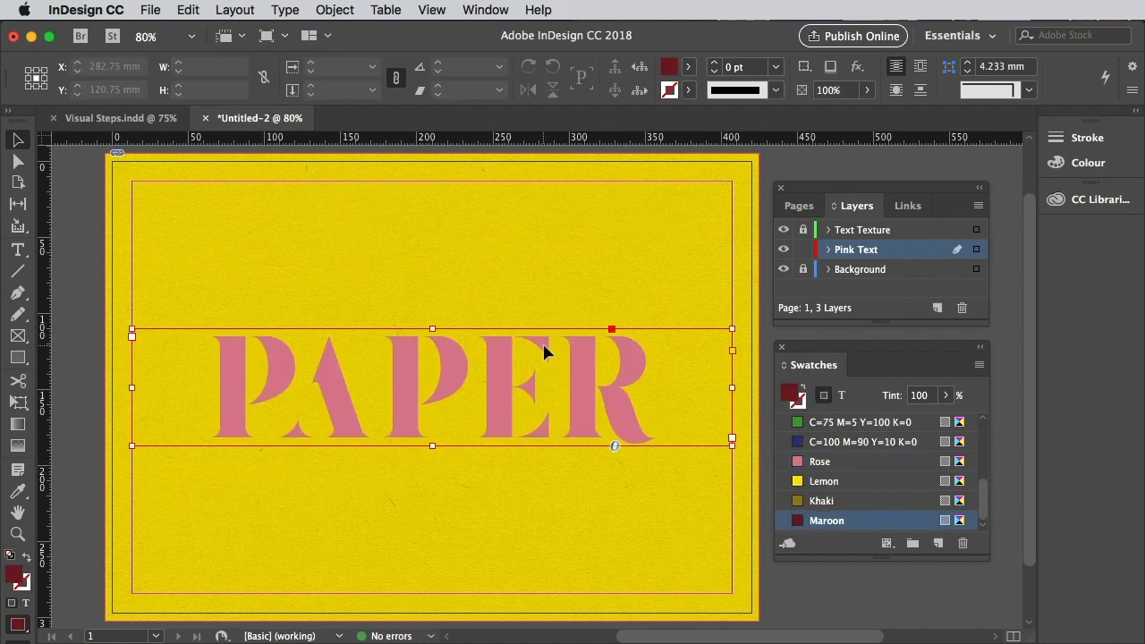
left_click(522, 331)
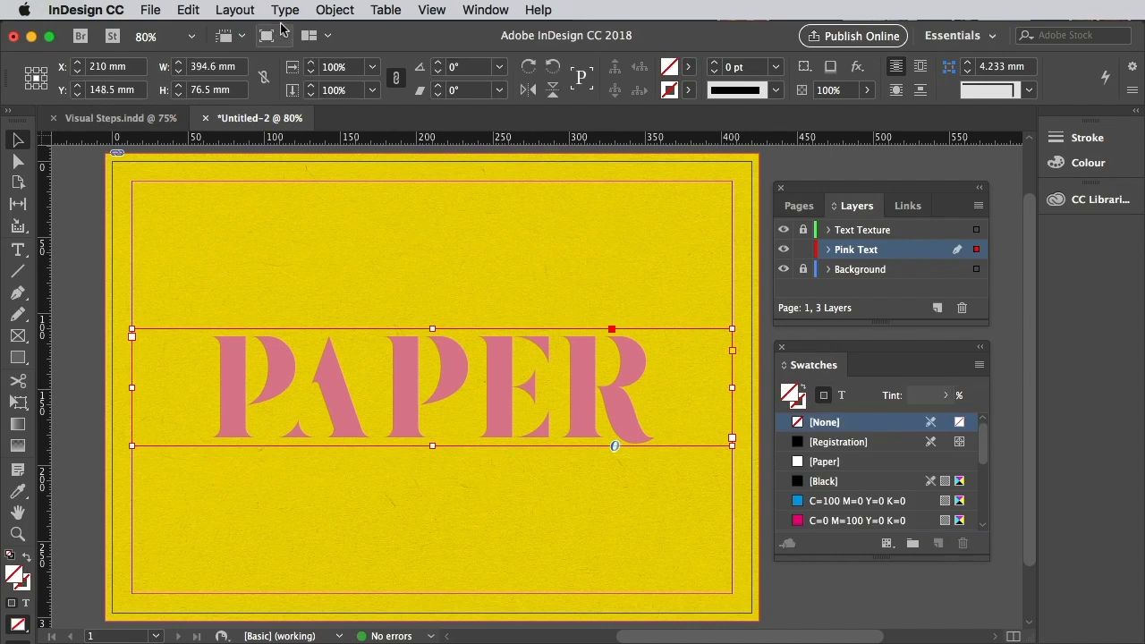
Add an Inner Shadow effect to PAPER with the shadow colour set to Maroon
left_click(334, 13)
mouse_move(492, 368)
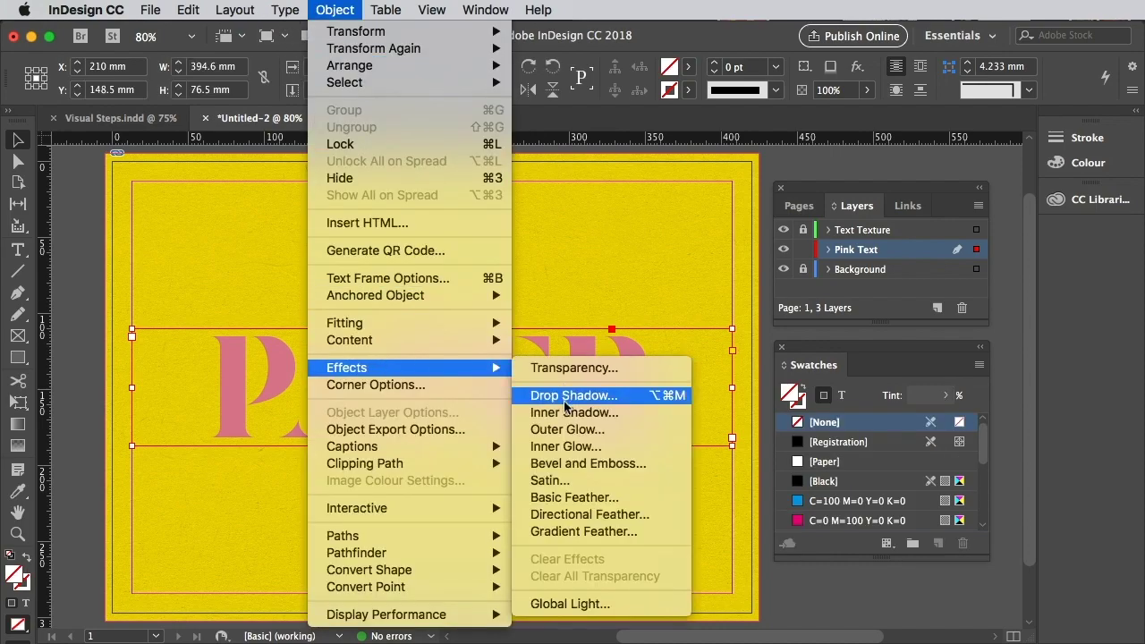
left_click(516, 412)
left_click_drag(440, 196, 723, 190)
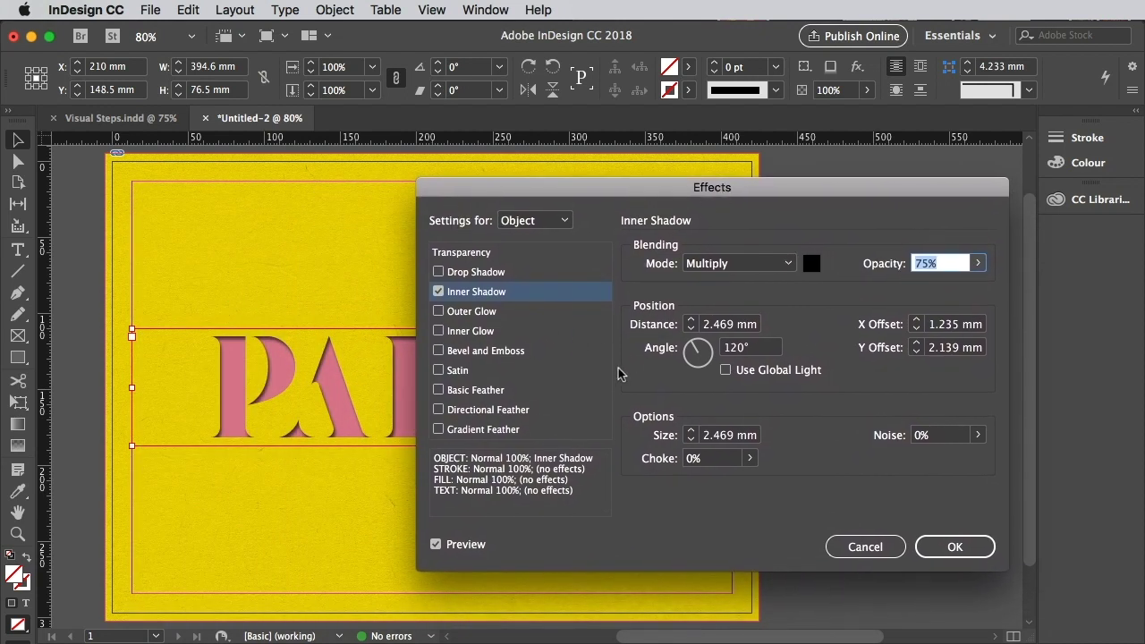
left_click(811, 263)
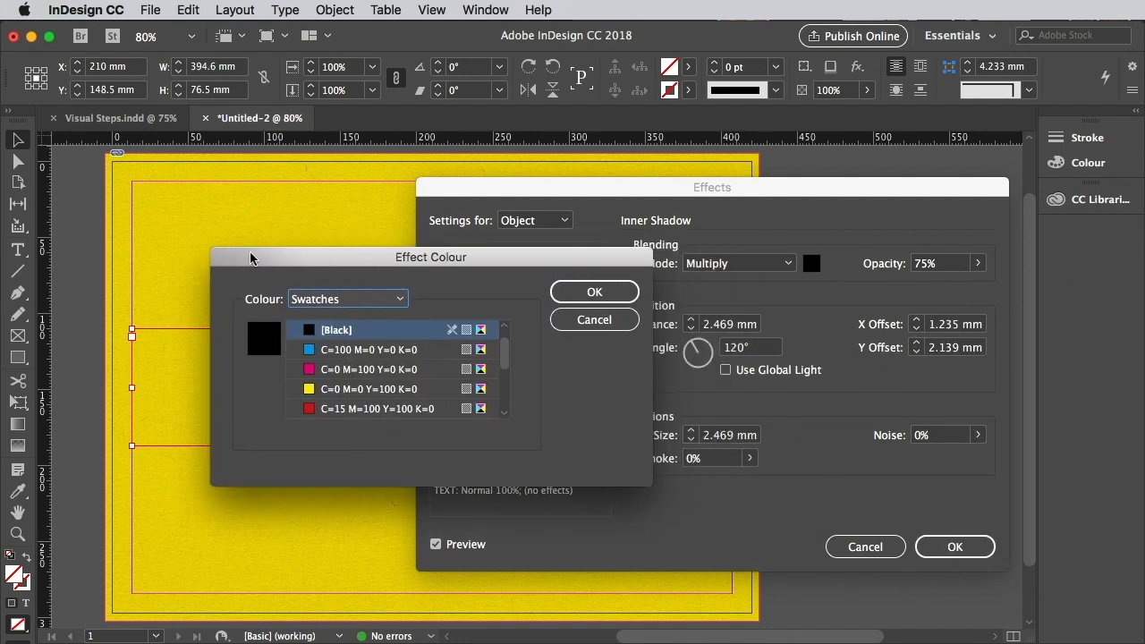
scroll(341, 377, "down", 3)
left_click(350, 410)
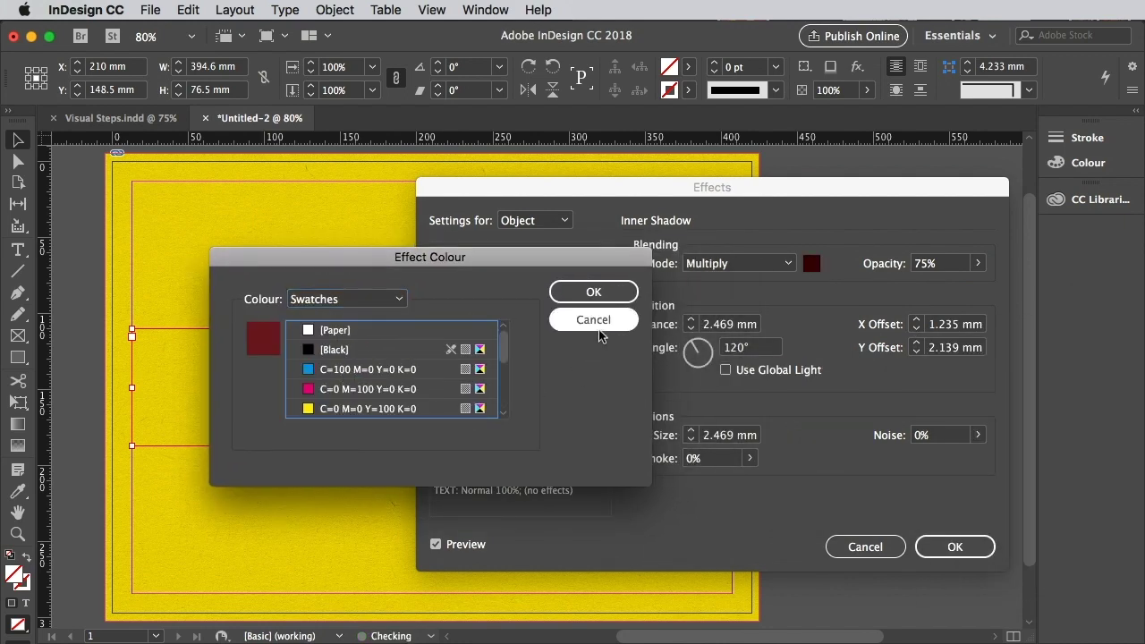
left_click(594, 293)
Set the shadow distance to 0.18 in, size 0.25 in, choke 30% and noise 10%
left_click(691, 329)
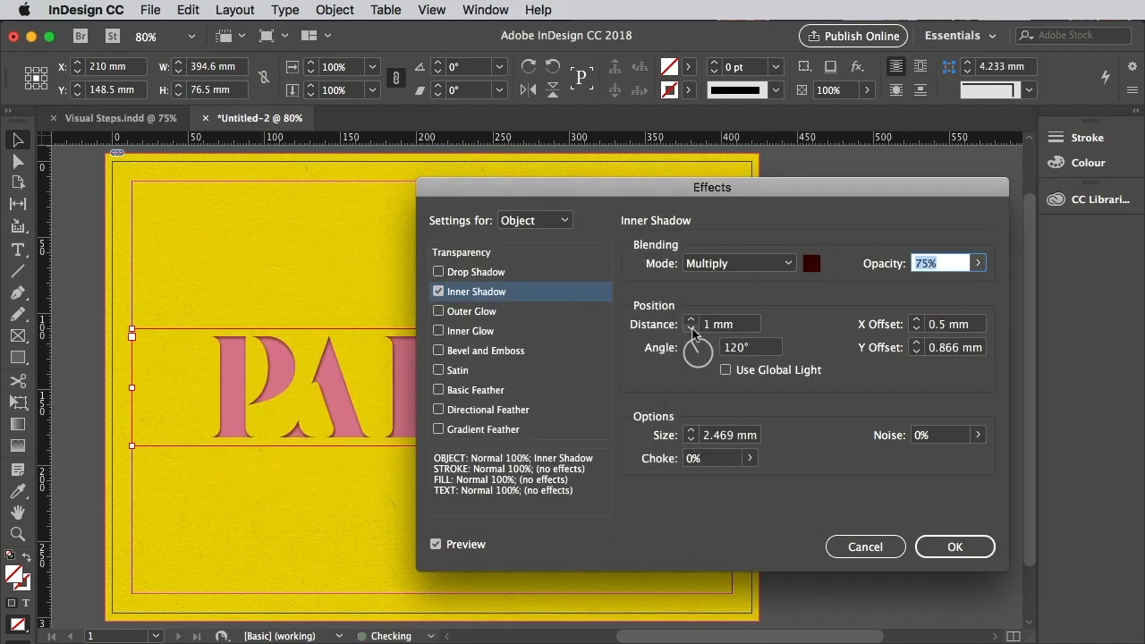
left_click(691, 329)
left_click(708, 325)
type(".18 in")
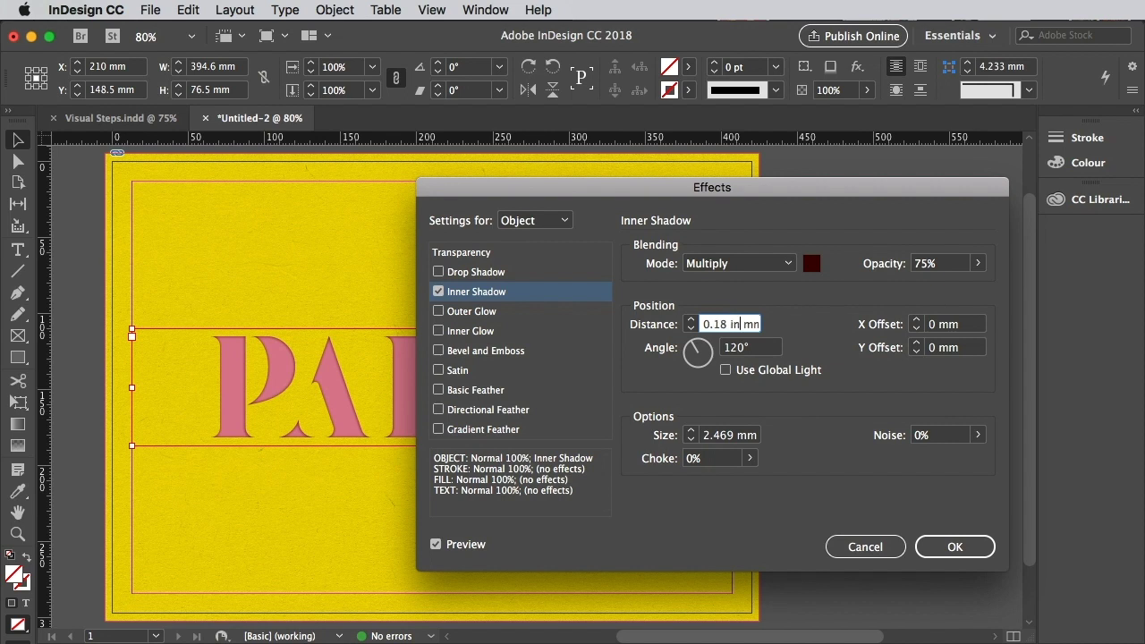
left_click(965, 325)
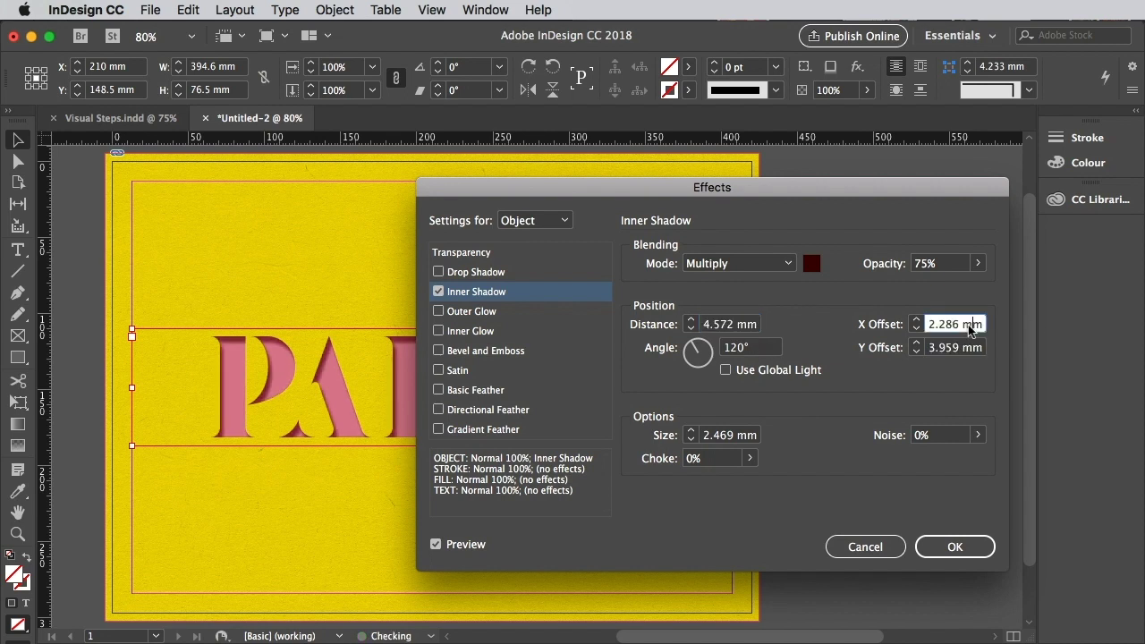
left_click(741, 349)
left_click(729, 435)
type("0")
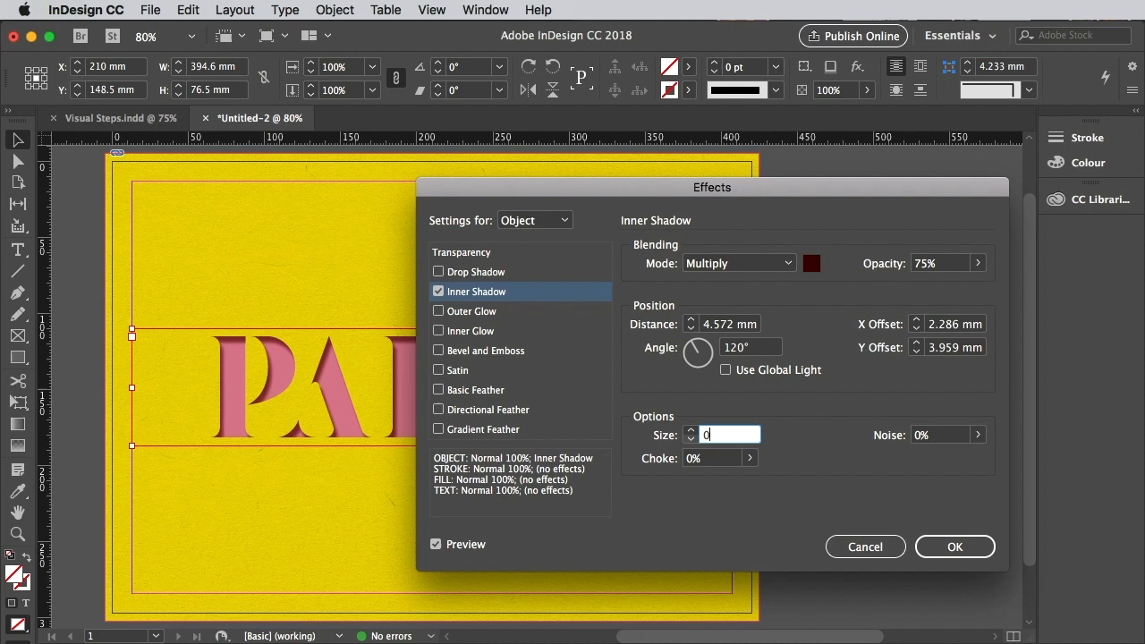
type(".25 in")
left_click(750, 458)
left_click_drag(655, 481, 685, 481)
left_click(978, 435)
left_click_drag(884, 458, 893, 457)
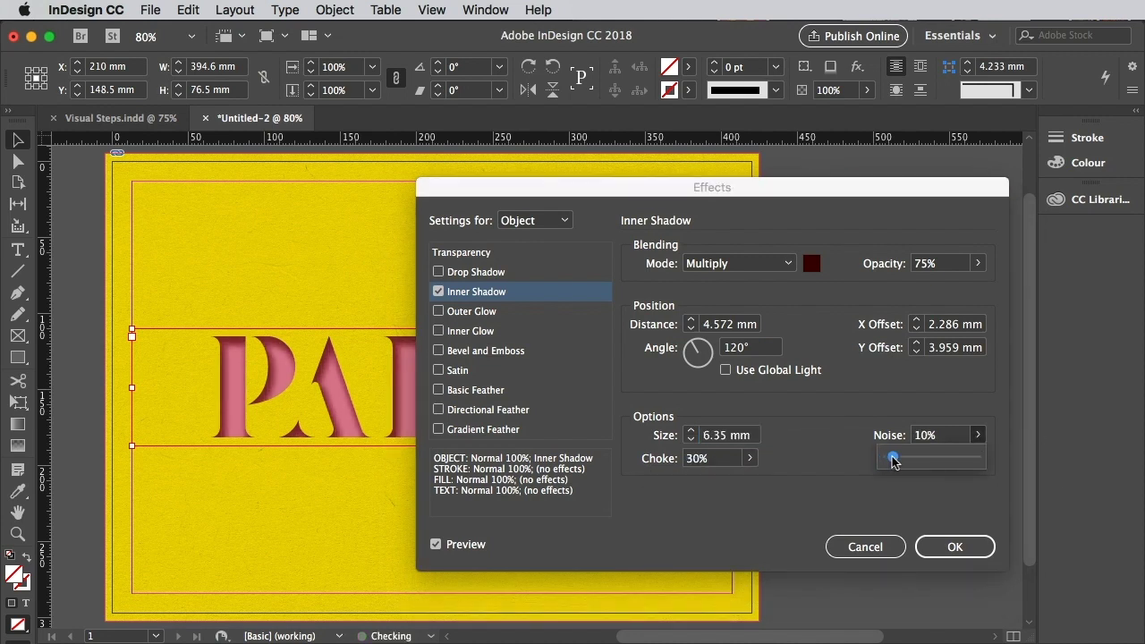
Add an outer glow to PAPER in Lemon at 100% opacity
left_click(473, 315)
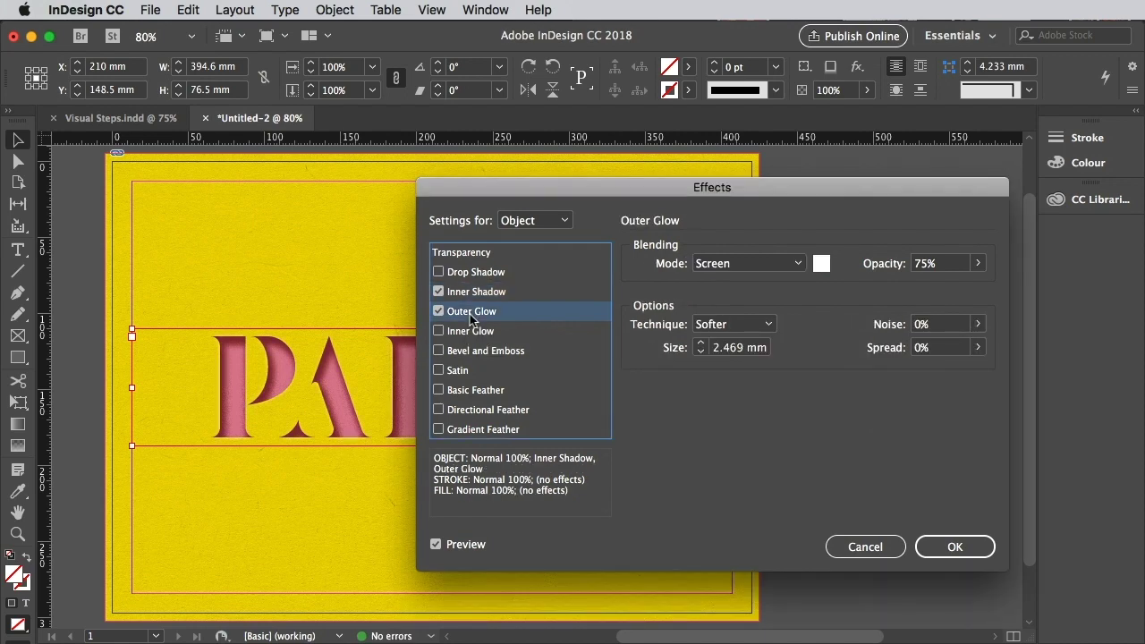
left_click(822, 265)
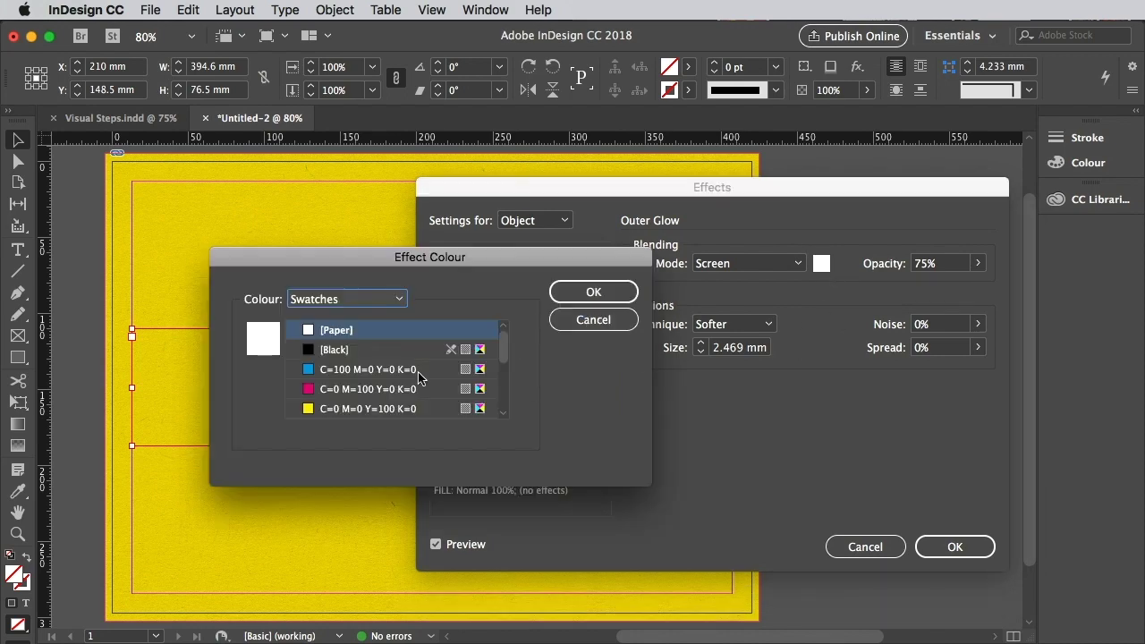
scroll(418, 372, "down", 3)
left_click(349, 370)
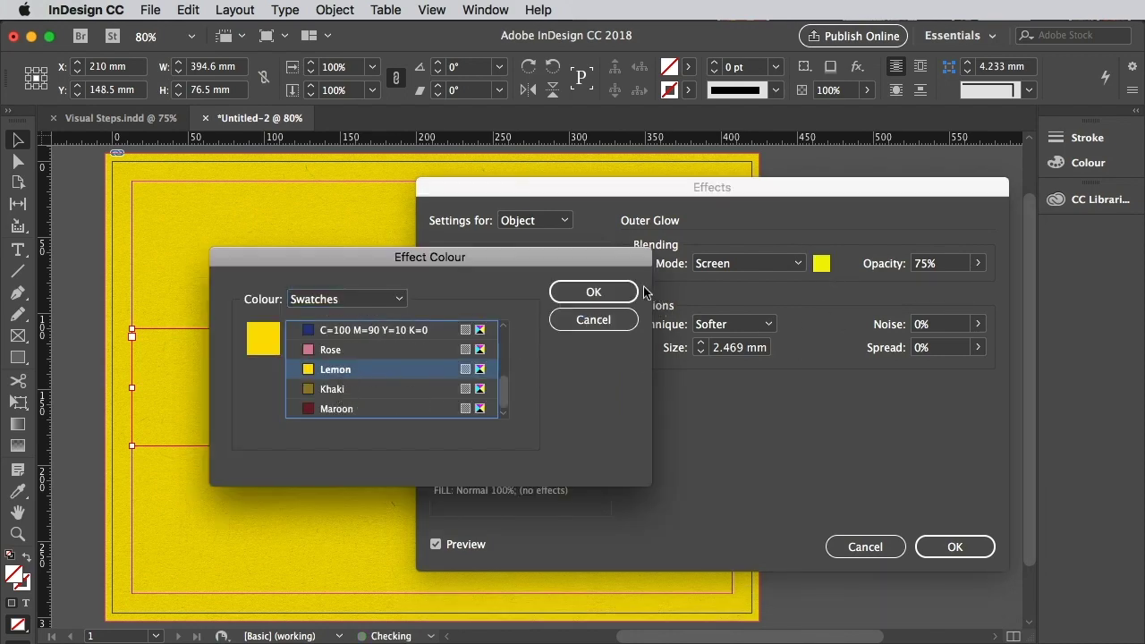
left_click(605, 296)
left_click(978, 264)
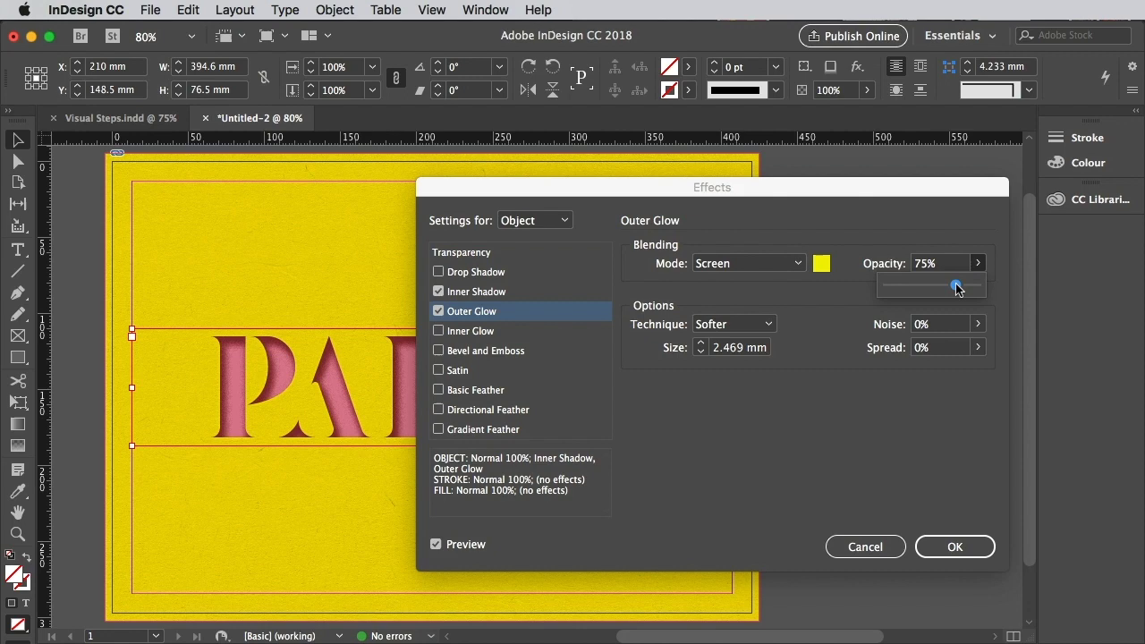
left_click_drag(957, 286, 986, 283)
Set the glow size to 0.375 (9.525 mm), noise to 14% and spread to 5%
double_click(747, 347)
type("0.375")
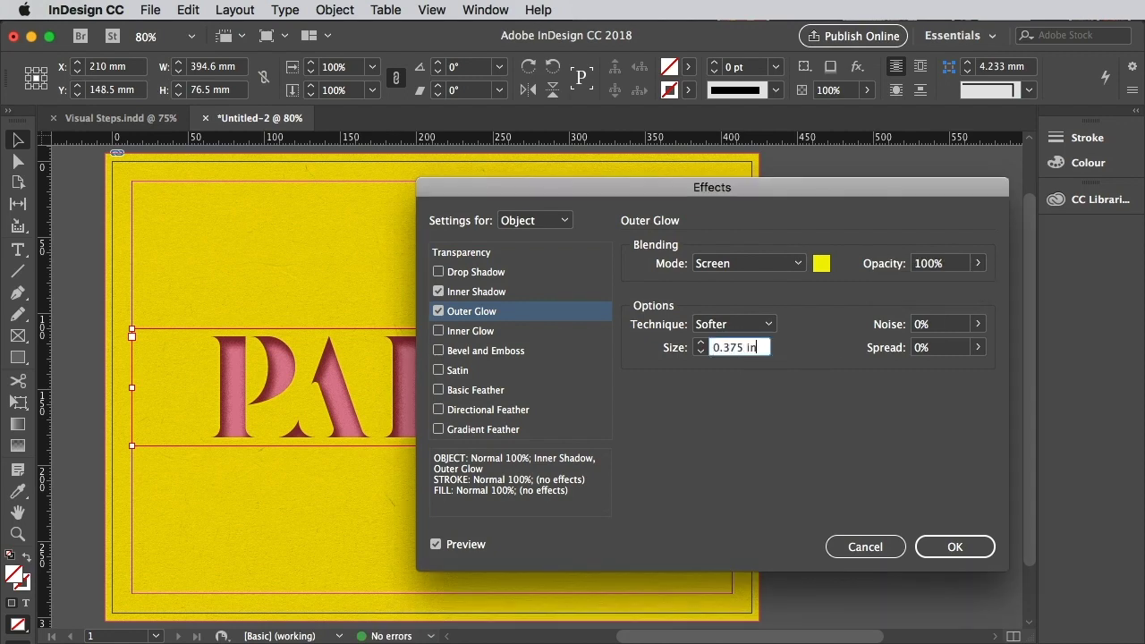
left_click(979, 324)
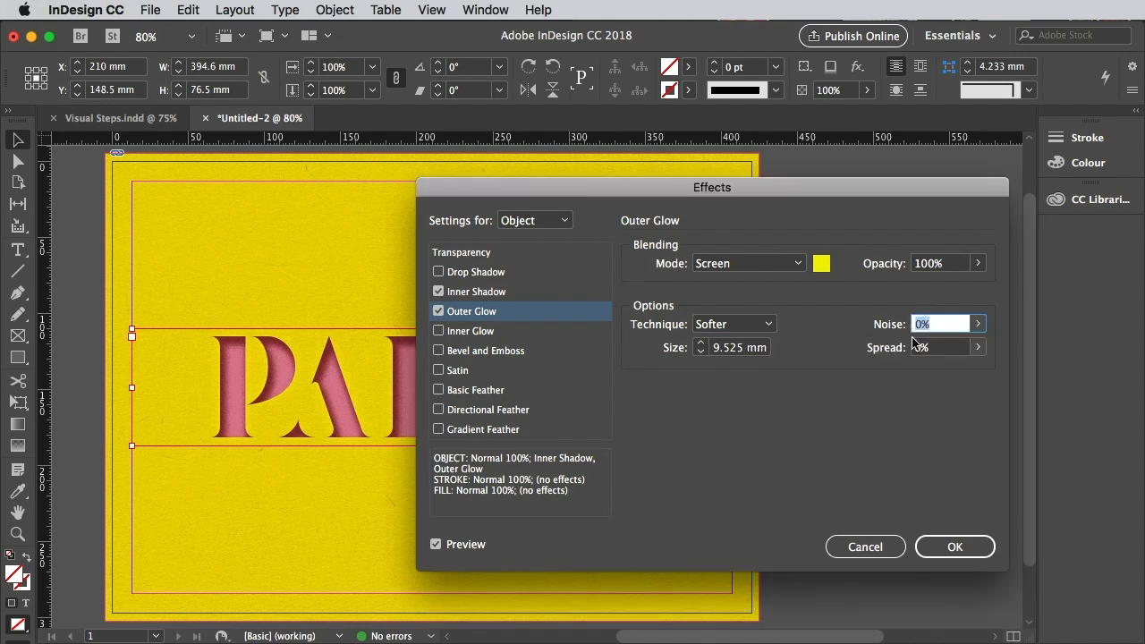
type("14")
key("Tab")
type("5")
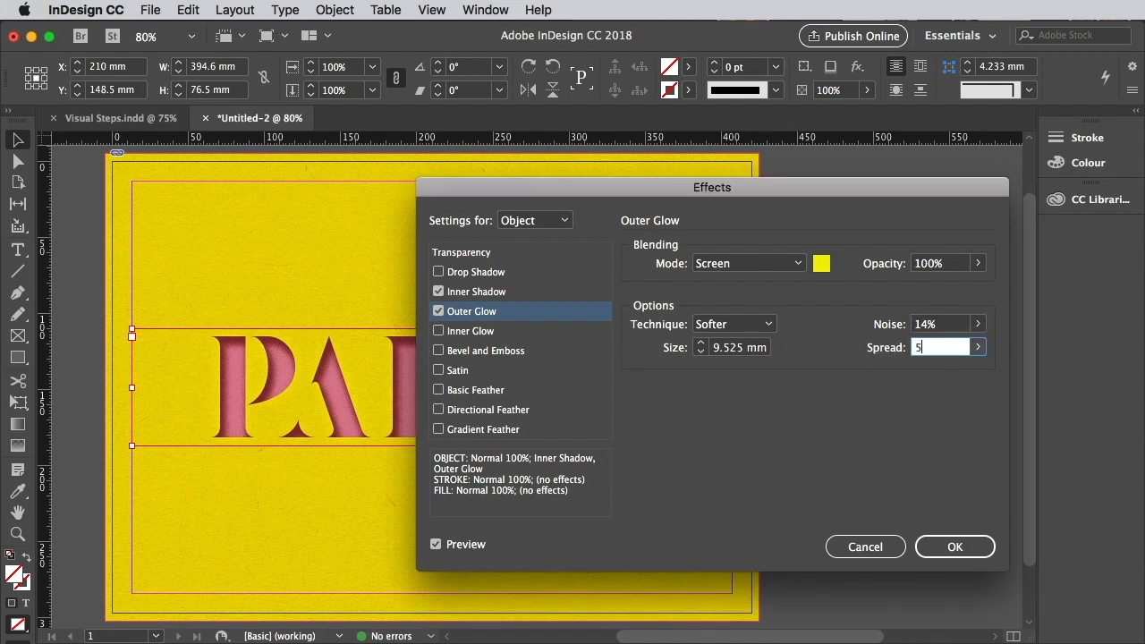
left_click(978, 348)
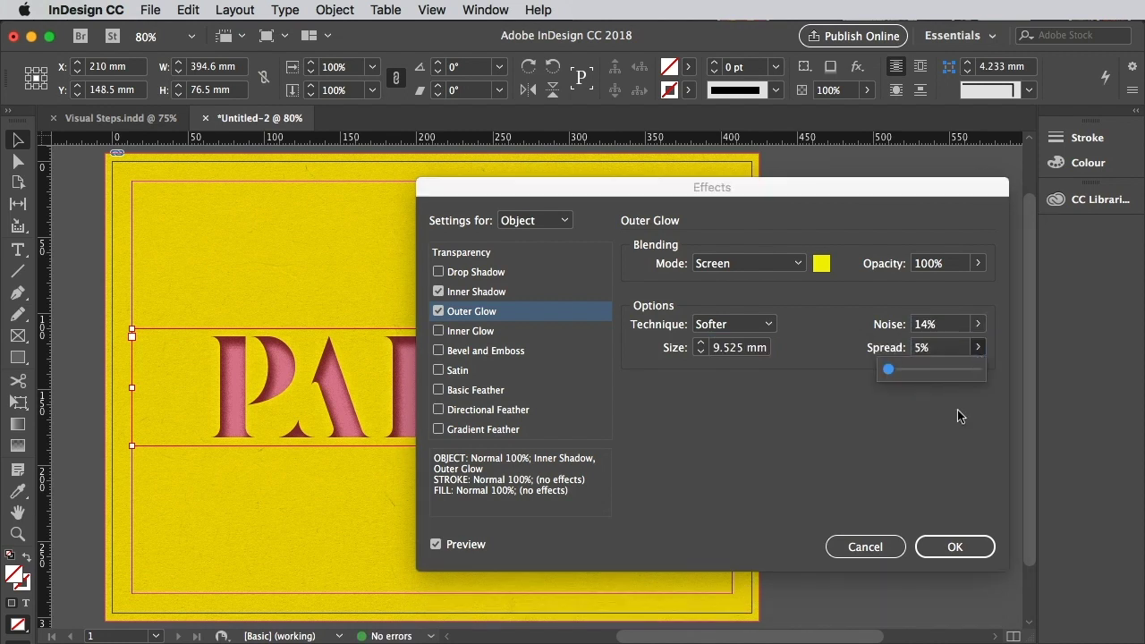
Apply the outer glow, unlock Text Texture, and select the PAPER object on Pink Text
left_click(948, 547)
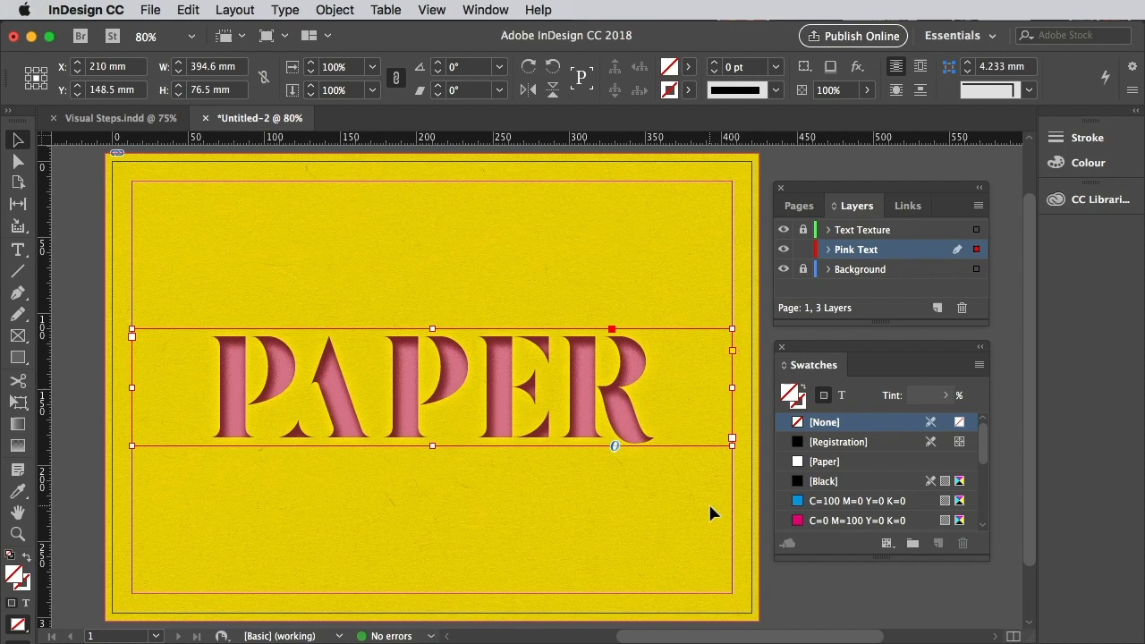
left_click(802, 231)
left_click_drag(866, 321, 873, 360)
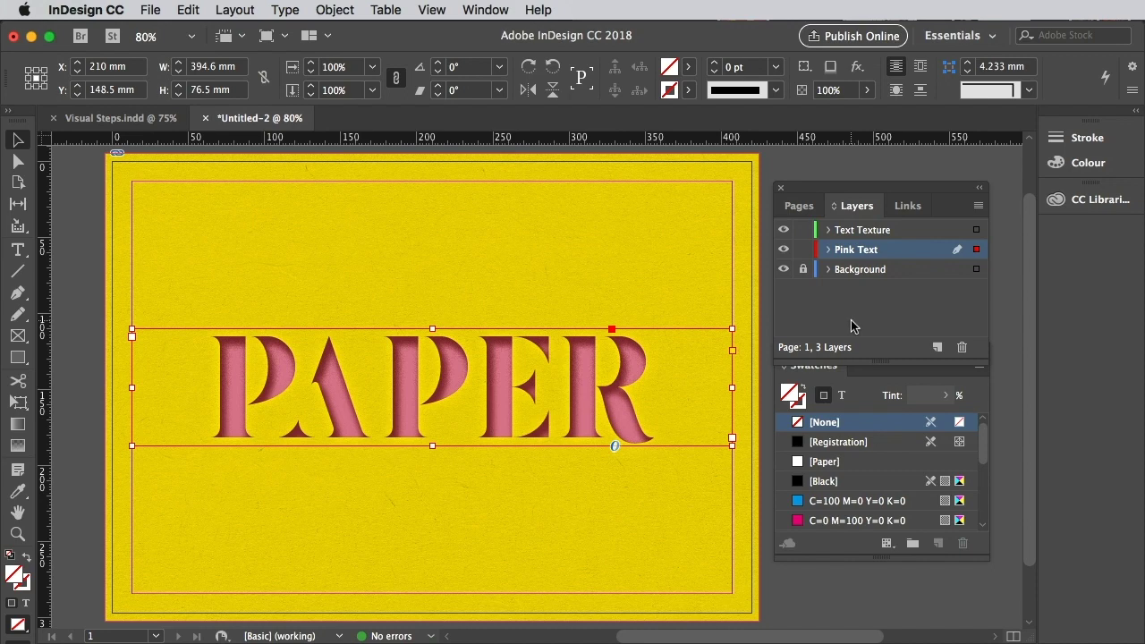
left_click(829, 251)
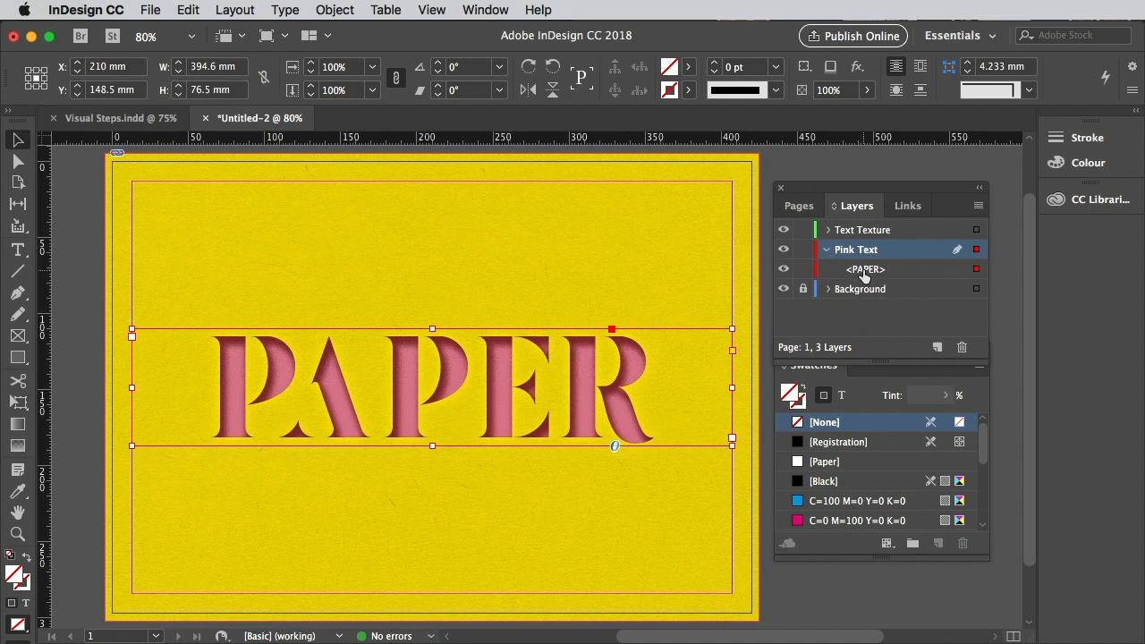
left_click(864, 271)
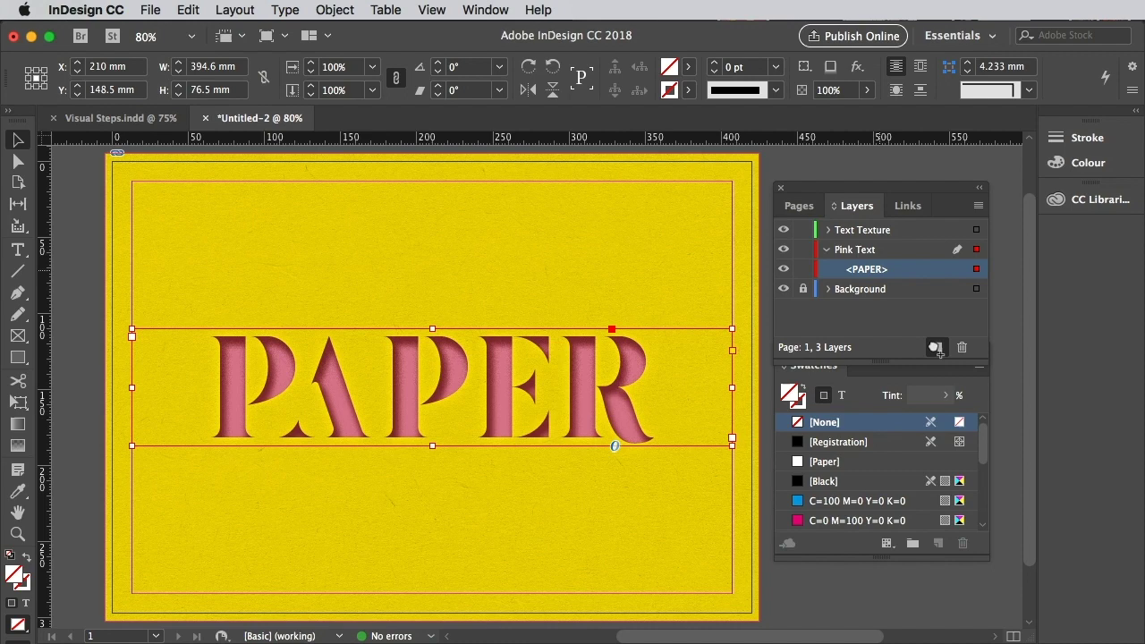
Duplicate the PAPER text and move the copy onto the Text Texture layer
left_click_drag(939, 352, 942, 356)
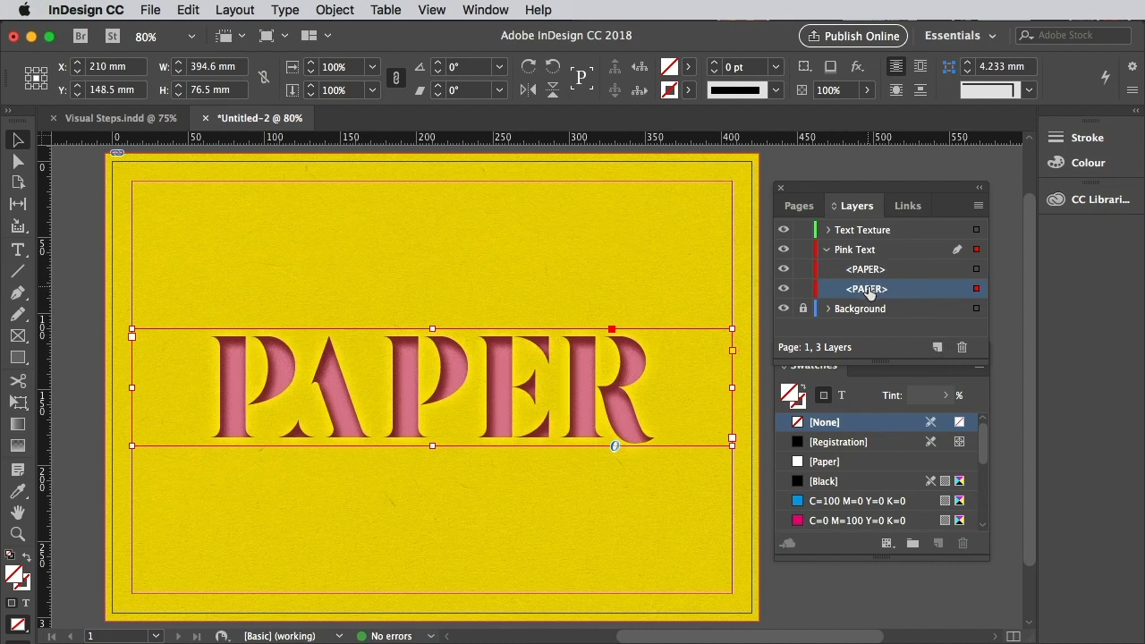
left_click_drag(868, 293, 873, 232)
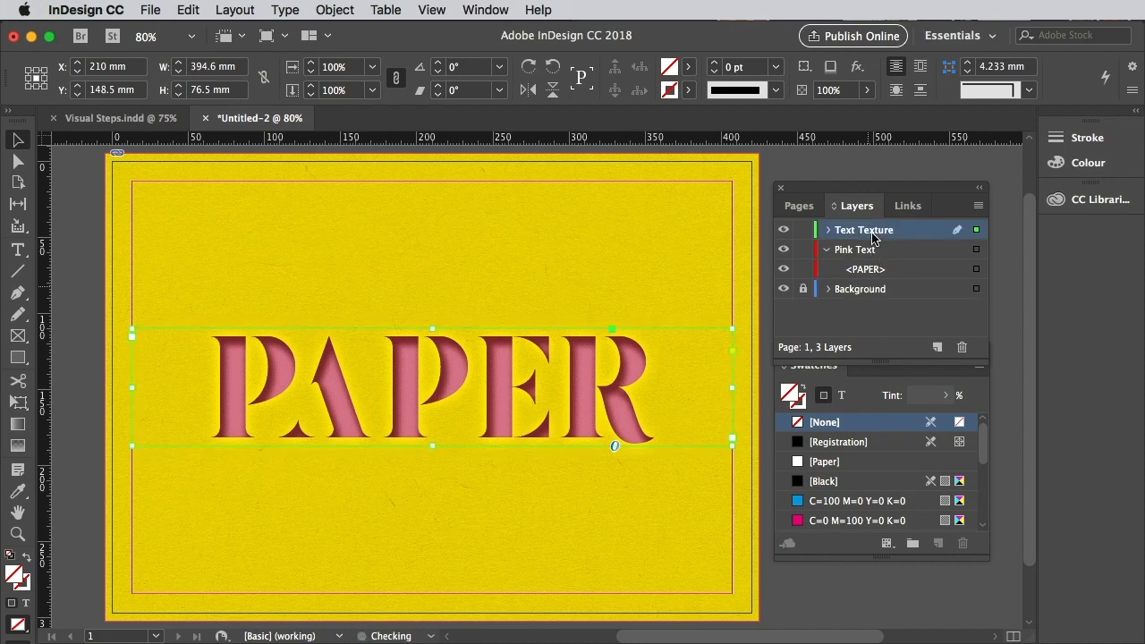
left_click(828, 230)
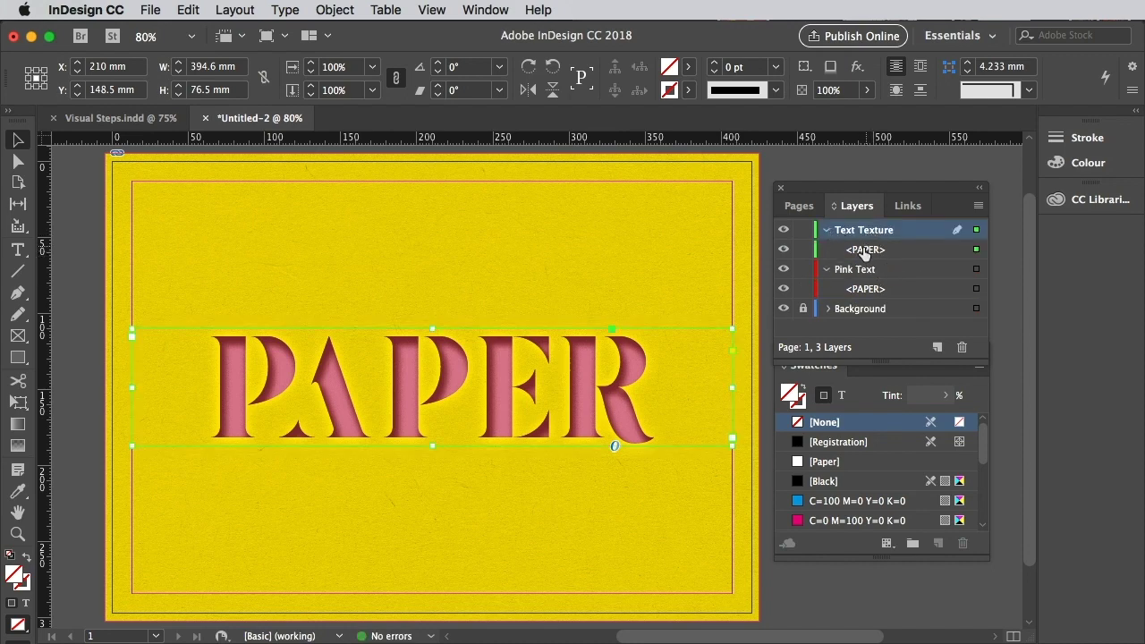
left_click(868, 251)
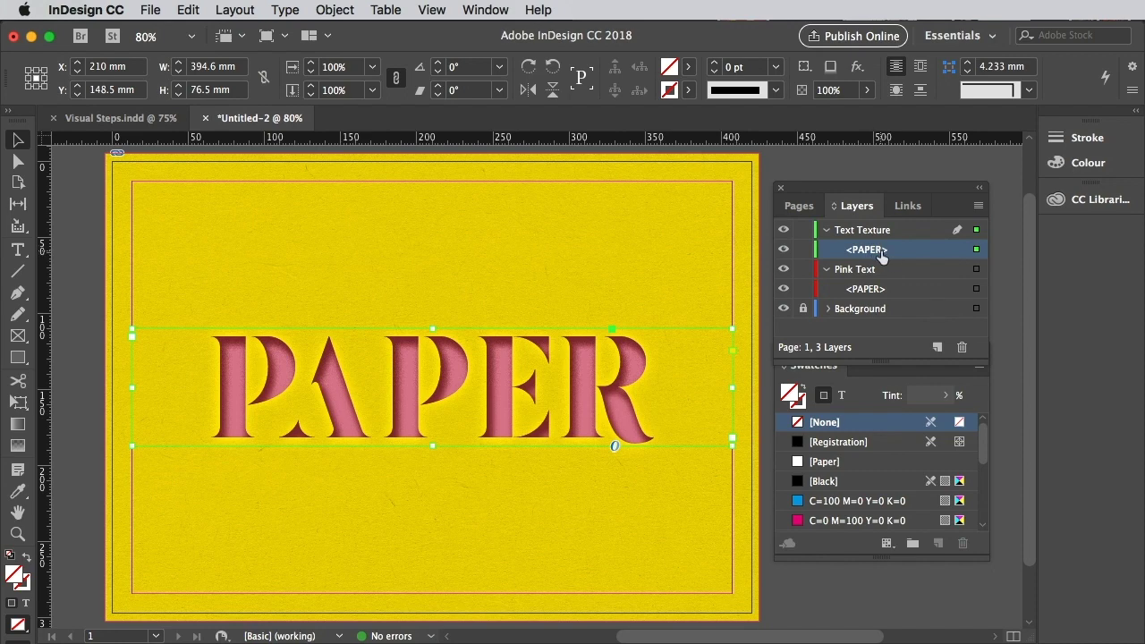
Lock the Pink Text layer and make Text Texture the active layer
left_click(828, 270)
left_click(803, 269)
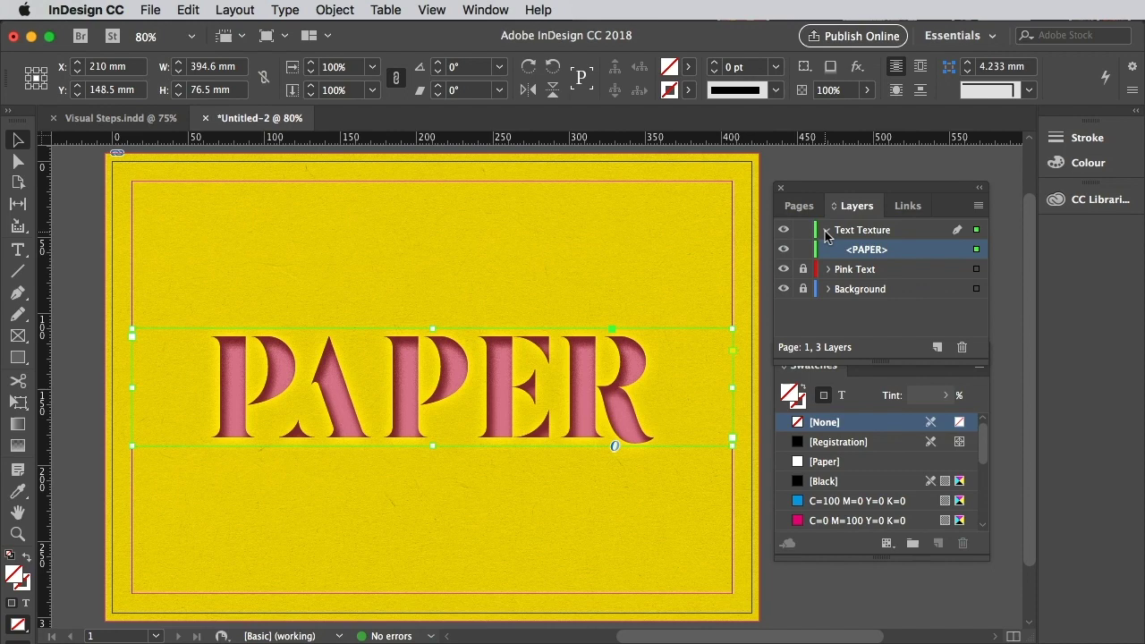
left_click(828, 231)
left_click(859, 233)
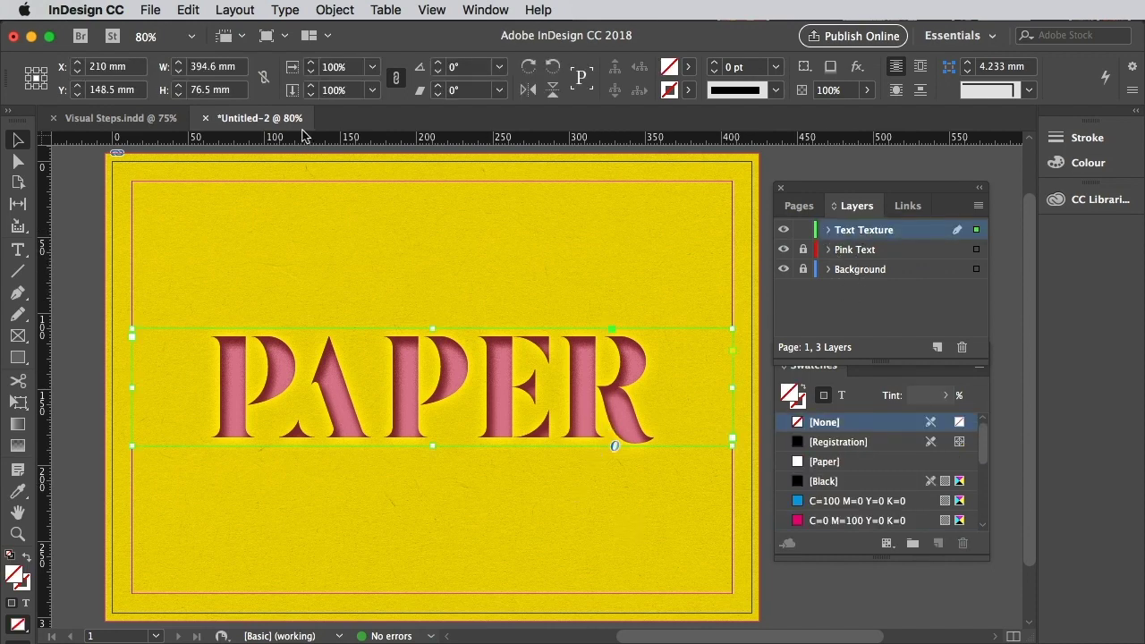
Convert the PAPER copy to outlines and place wall-paper-1193001_1920.jpg inside the letters
left_click(301, 10)
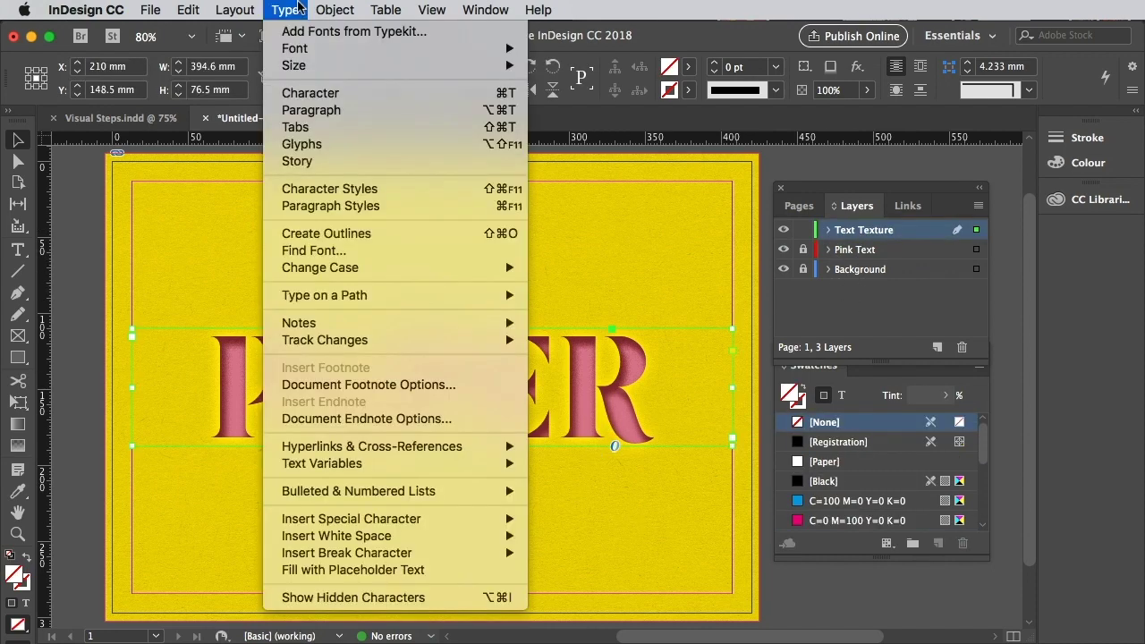
left_click(325, 235)
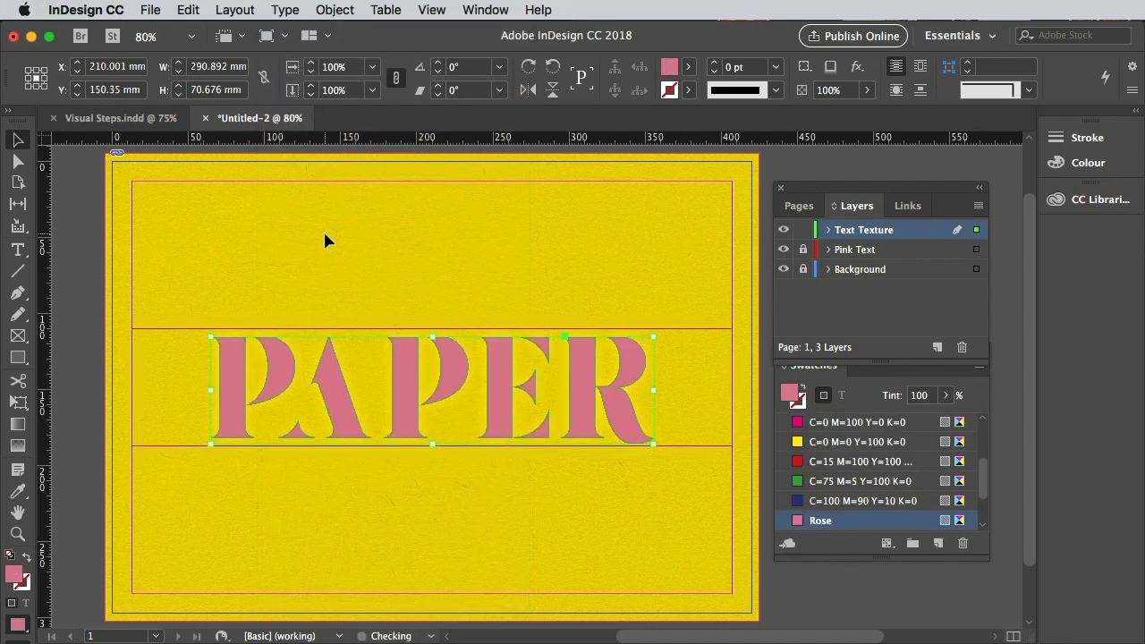
left_click(155, 11)
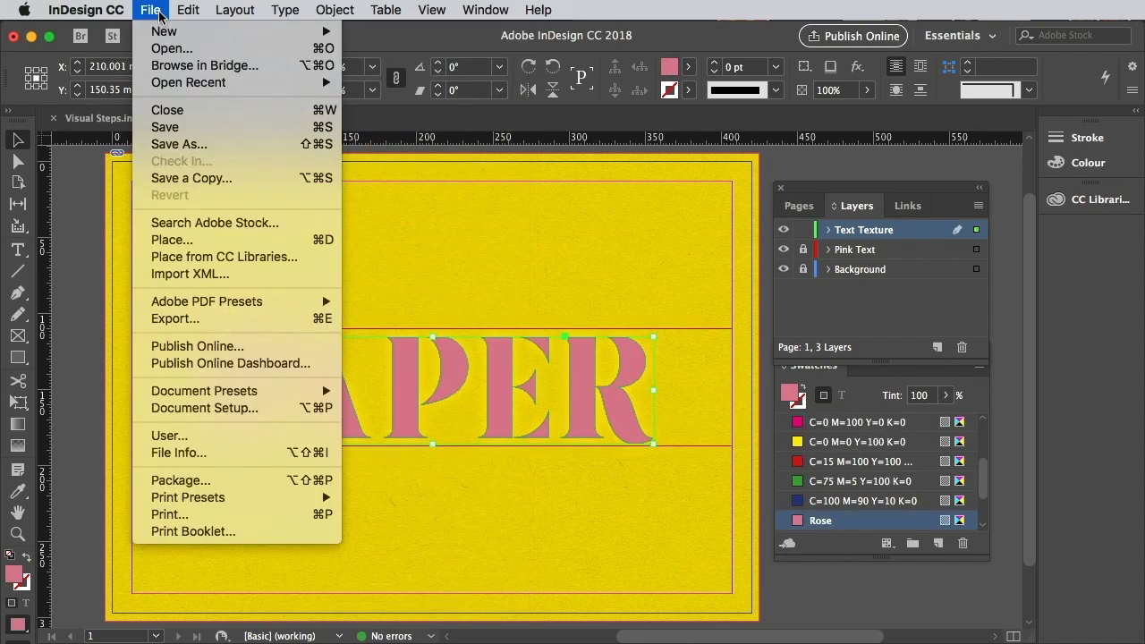
left_click(199, 240)
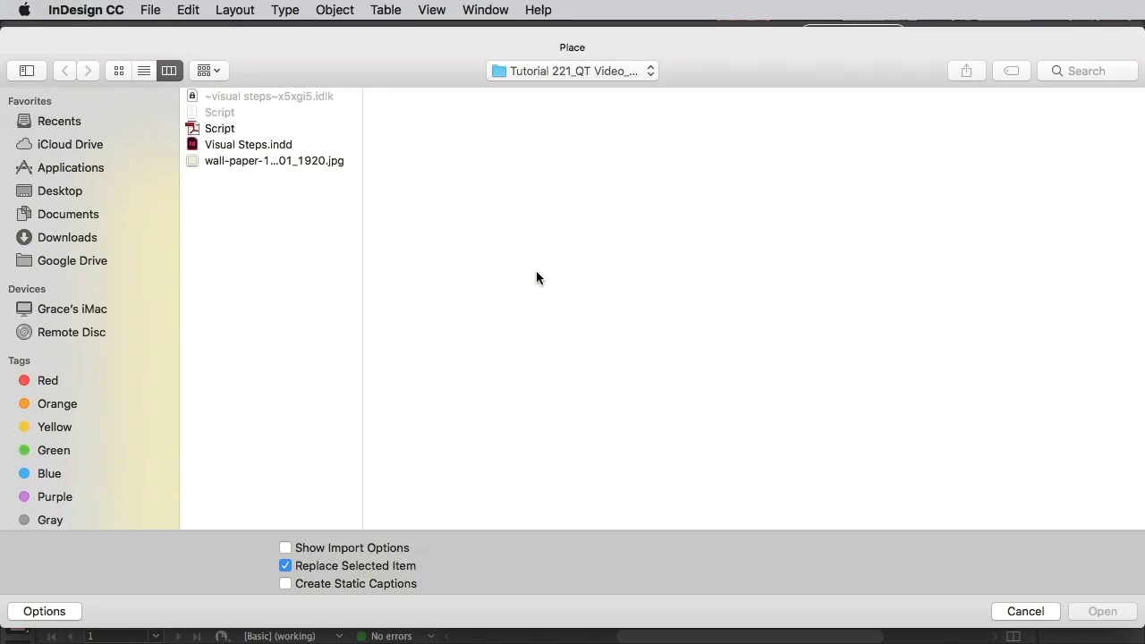
left_click(310, 164)
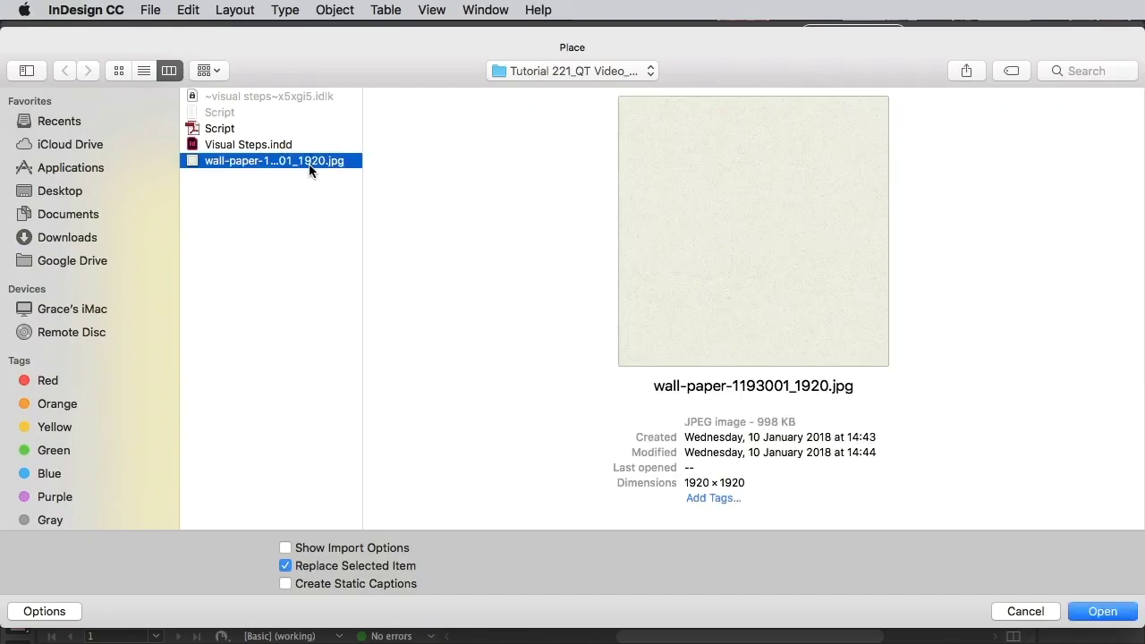
left_click(1080, 608)
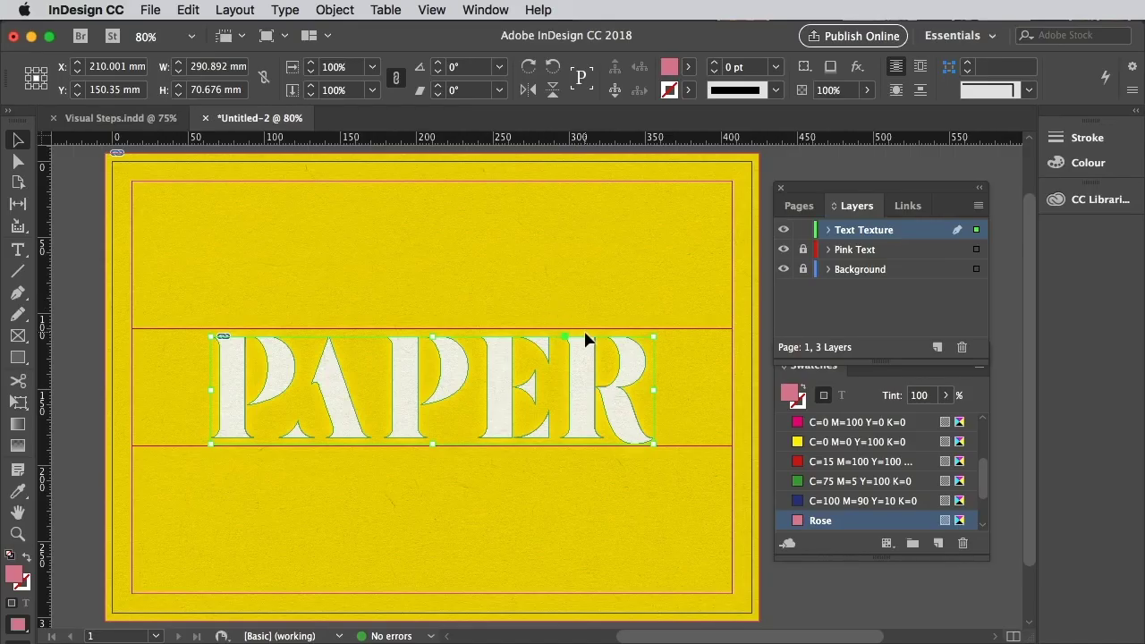
Set the textured PAPER letters' transparency blending mode to Multiply
left_click(331, 10)
mouse_move(377, 368)
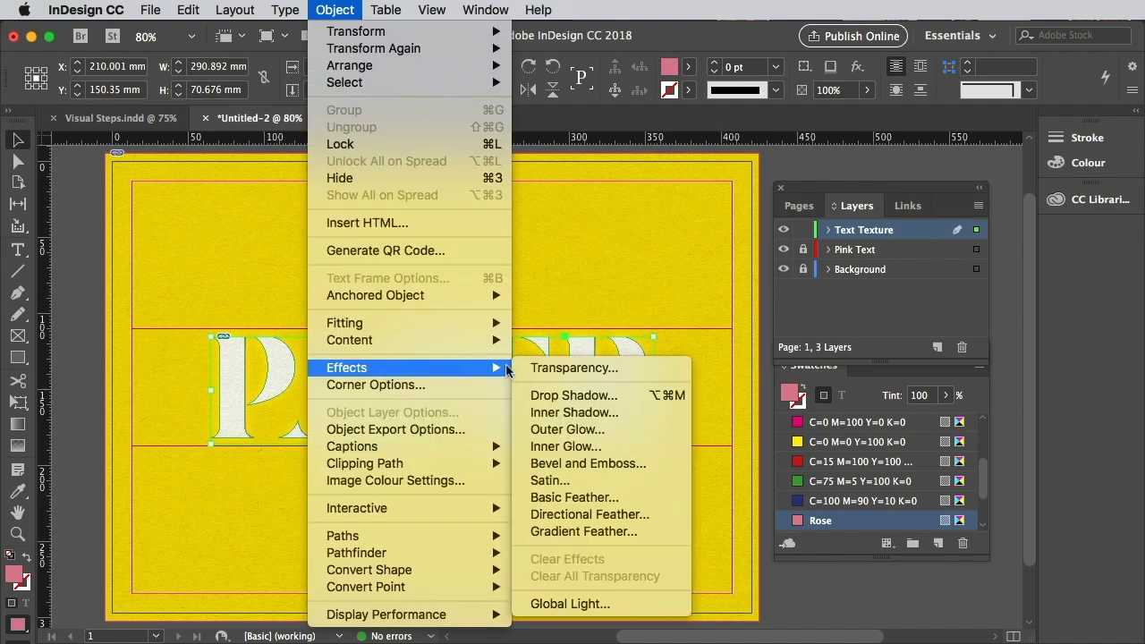
left_click(541, 367)
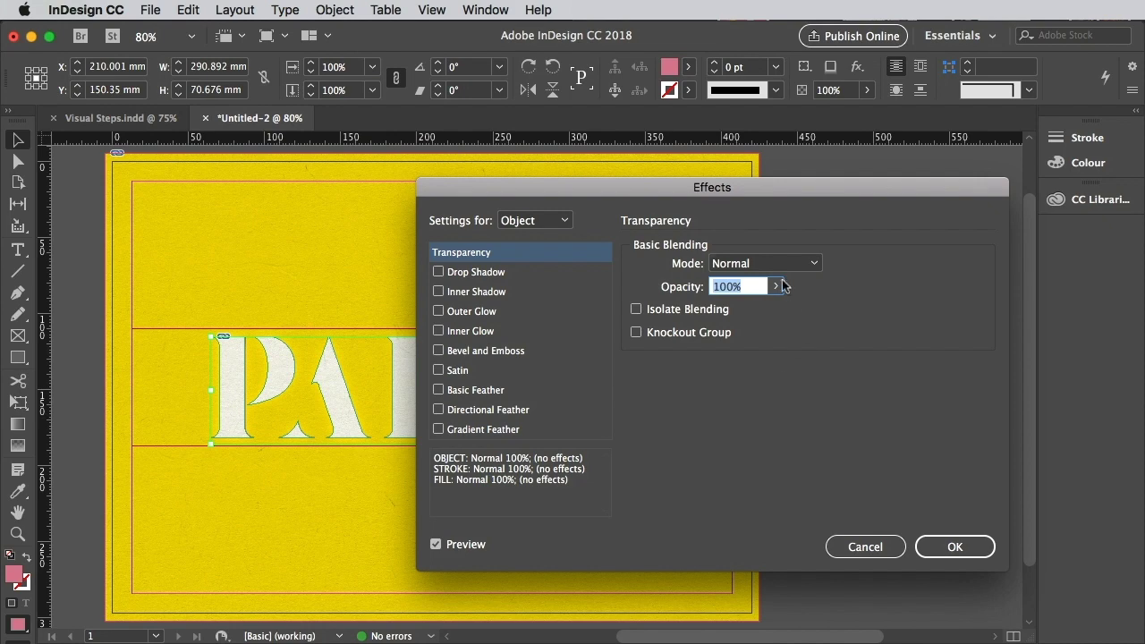
left_click(791, 267)
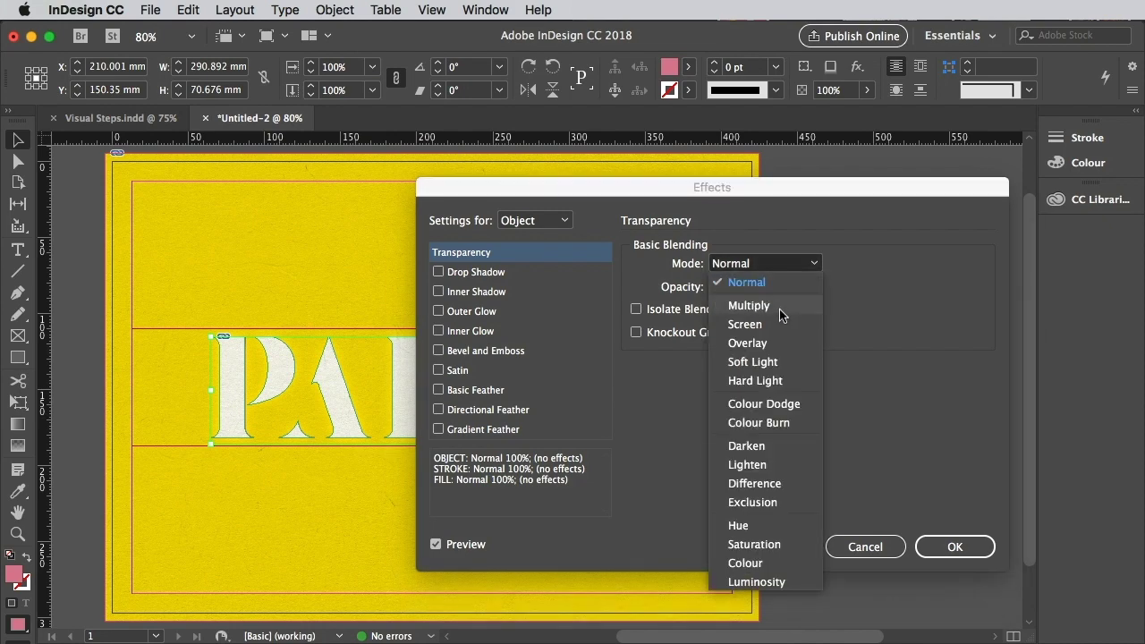
left_click(780, 305)
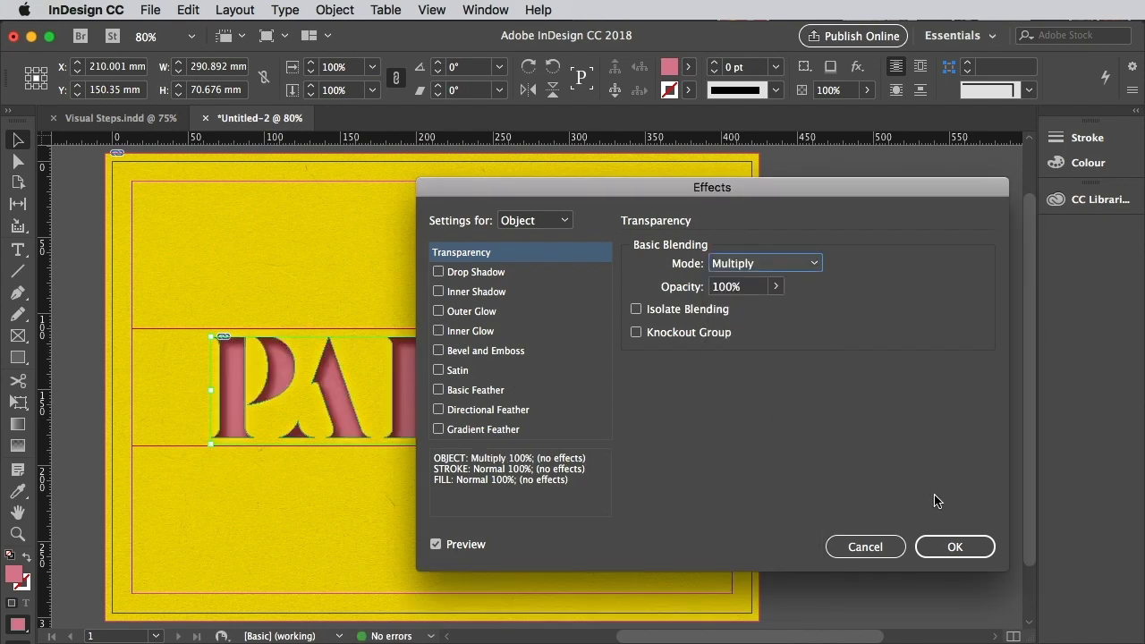
left_click(953, 548)
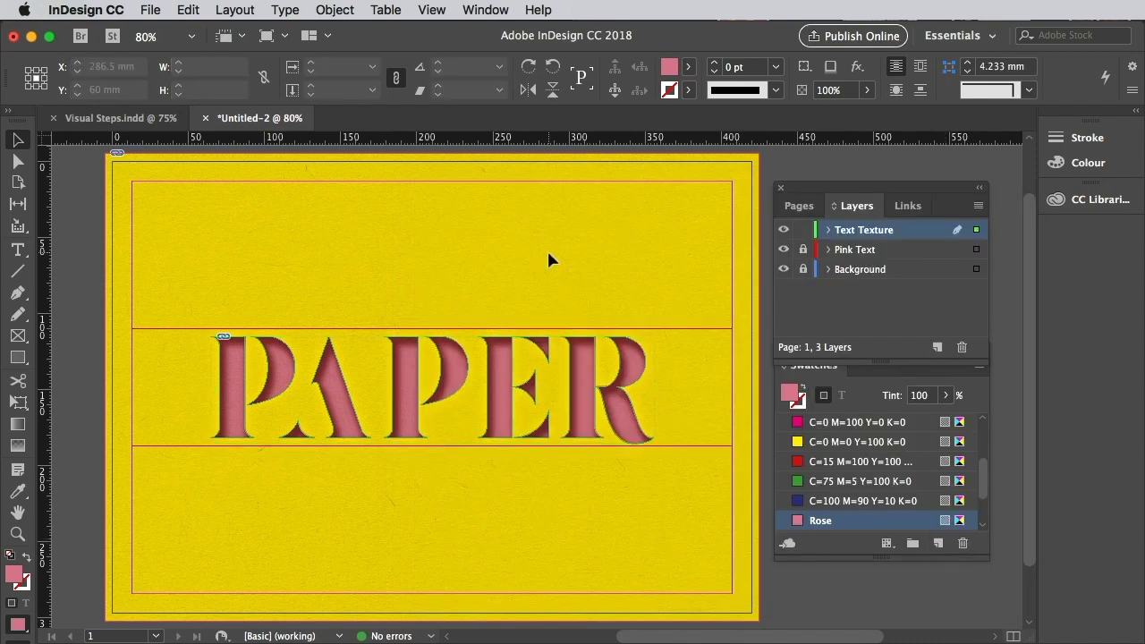
Deselect, switch to Preview mode, dock the panels and zoom to 125%
left_click(547, 249)
key("w")
left_click(960, 34)
left_click(971, 199)
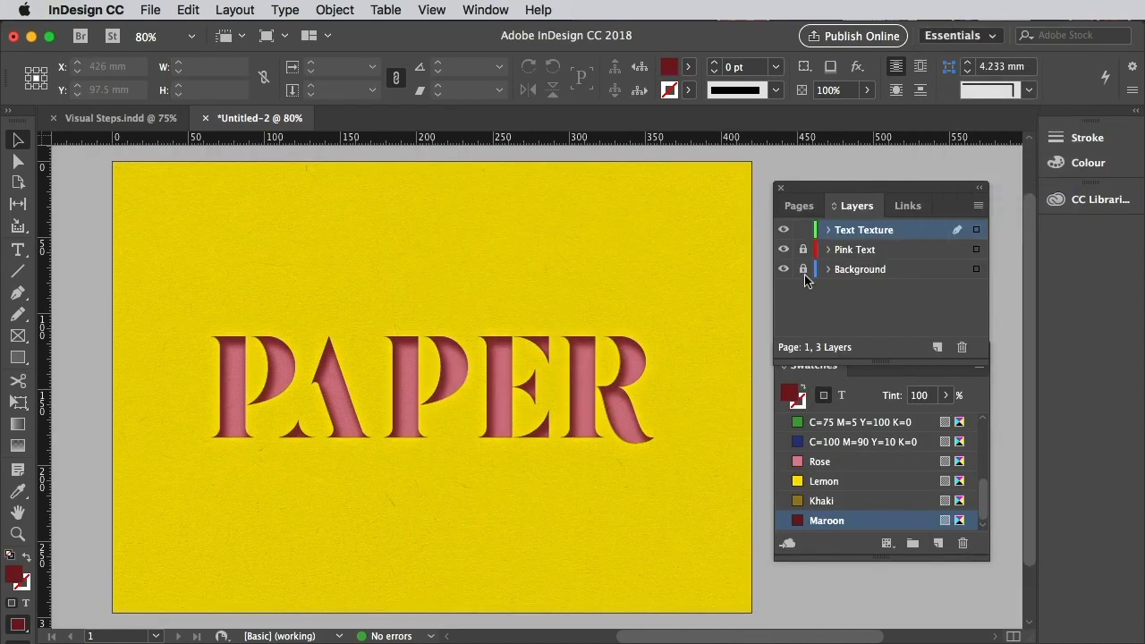
key("super+equal")
key("super+equal")
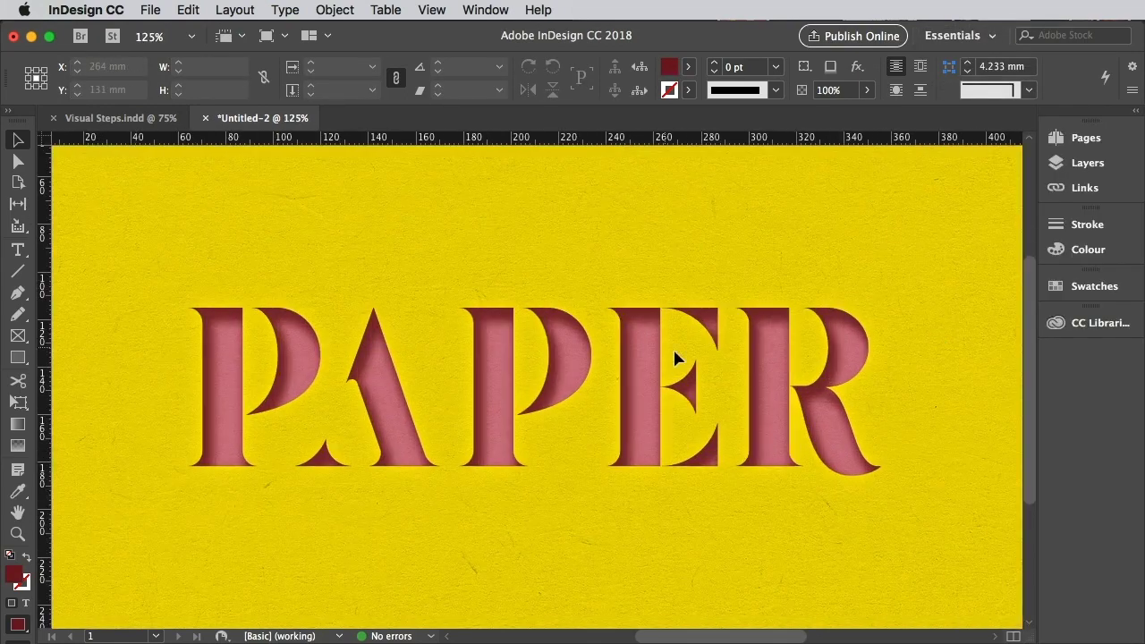